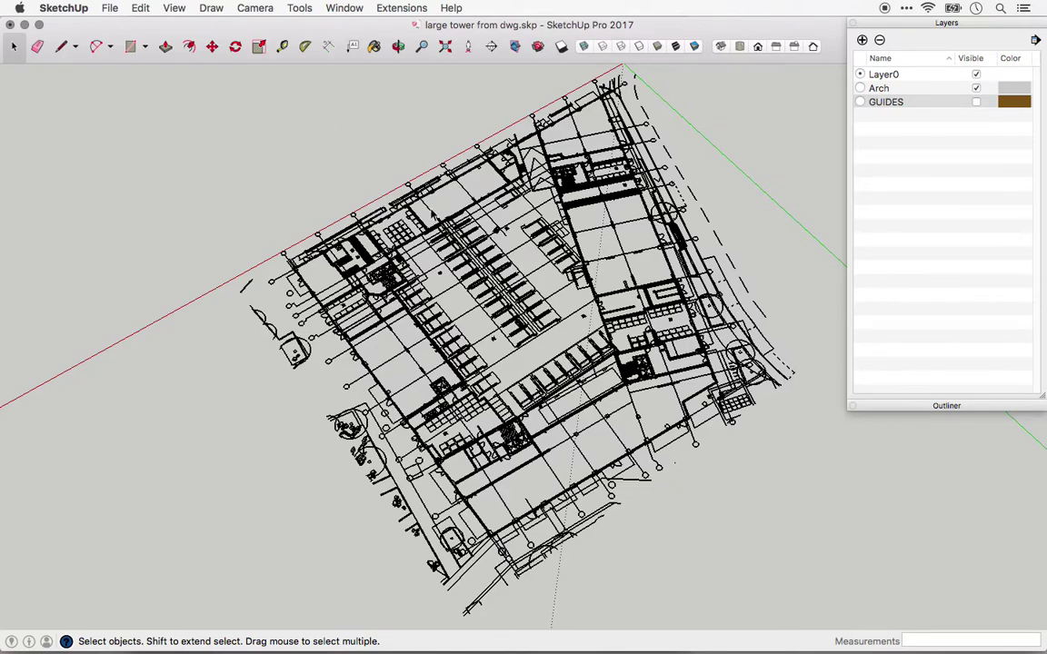
Review the DWG import settings, cancel the import, and select the floor plan drawing
{"action": "middle_click_drag", "start_coordinate": [372, 223], "coordinate": [412, 259]}
{"action": "scroll", "coordinate": [357, 255], "scroll_direction": "up", "scroll_amount": 2}
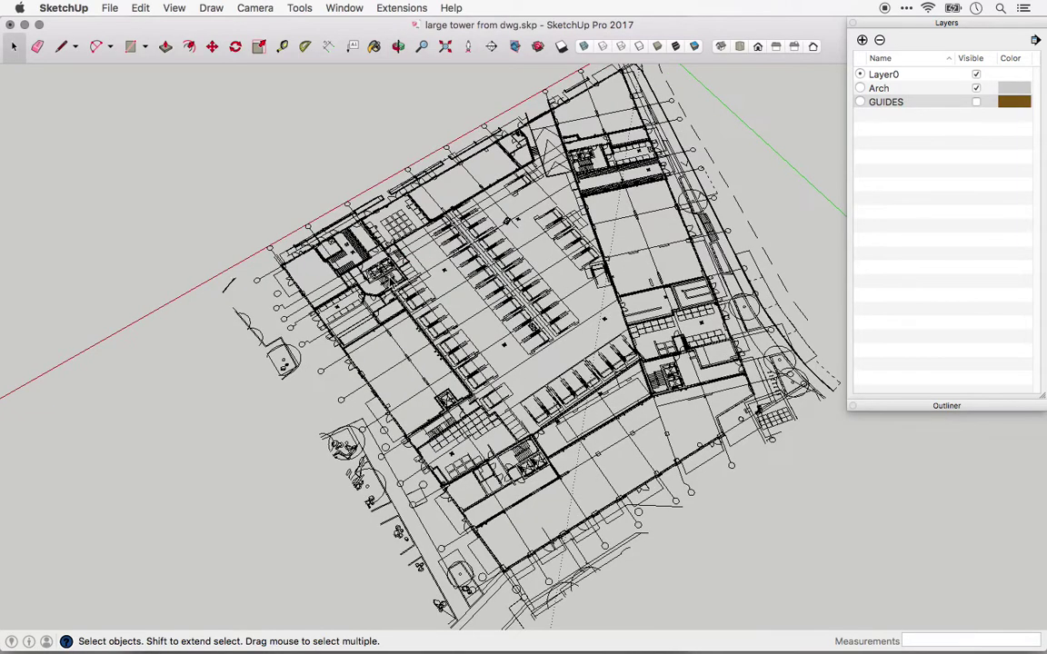
{"action": "scroll", "coordinate": [356, 254], "scroll_direction": "up", "scroll_amount": 2}
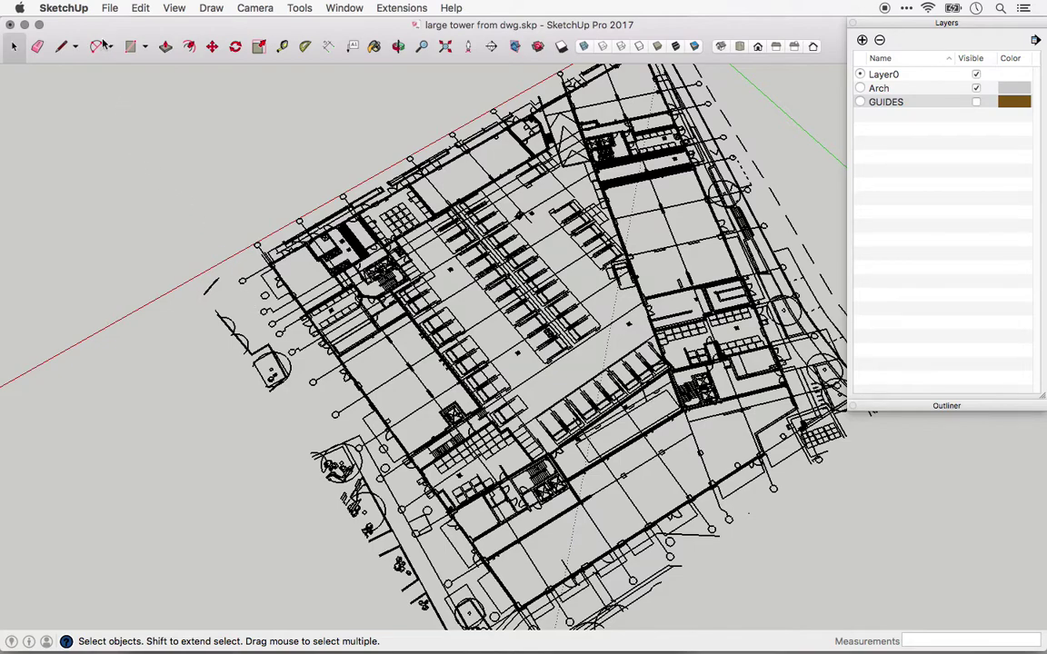
{"action": "left_click", "coordinate": [109, 8]}
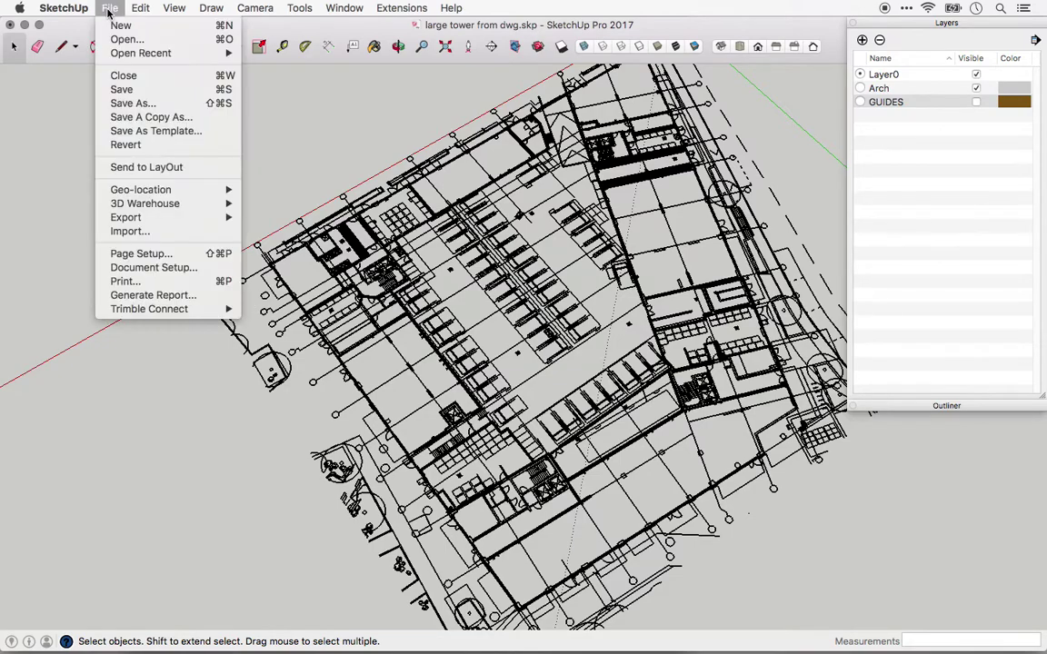
{"action": "left_click", "coordinate": [131, 231]}
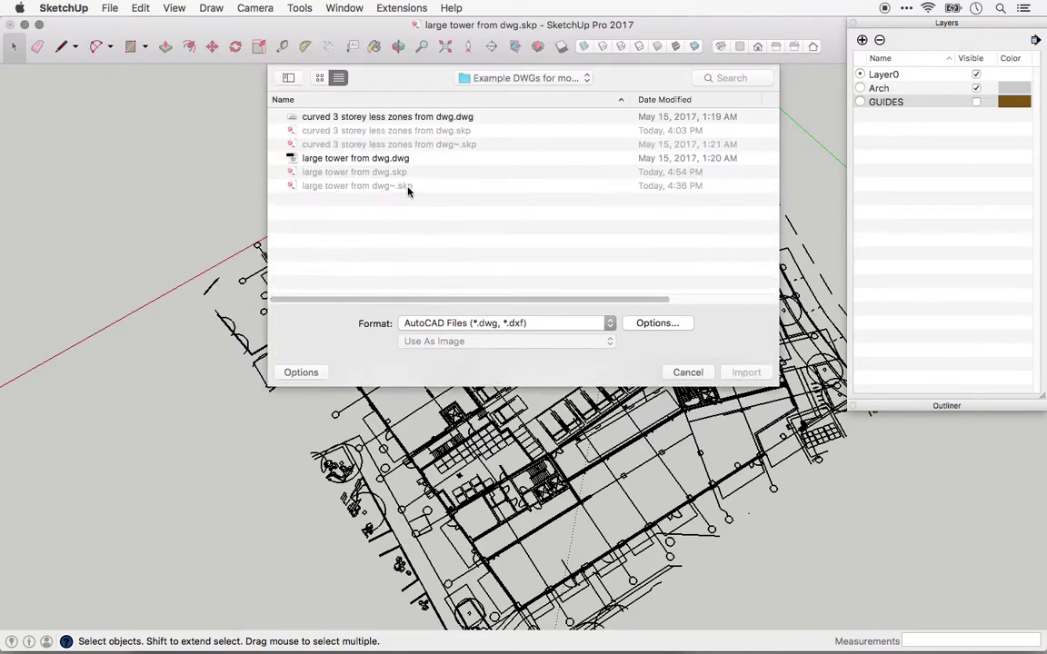
{"action": "left_click", "coordinate": [656, 325]}
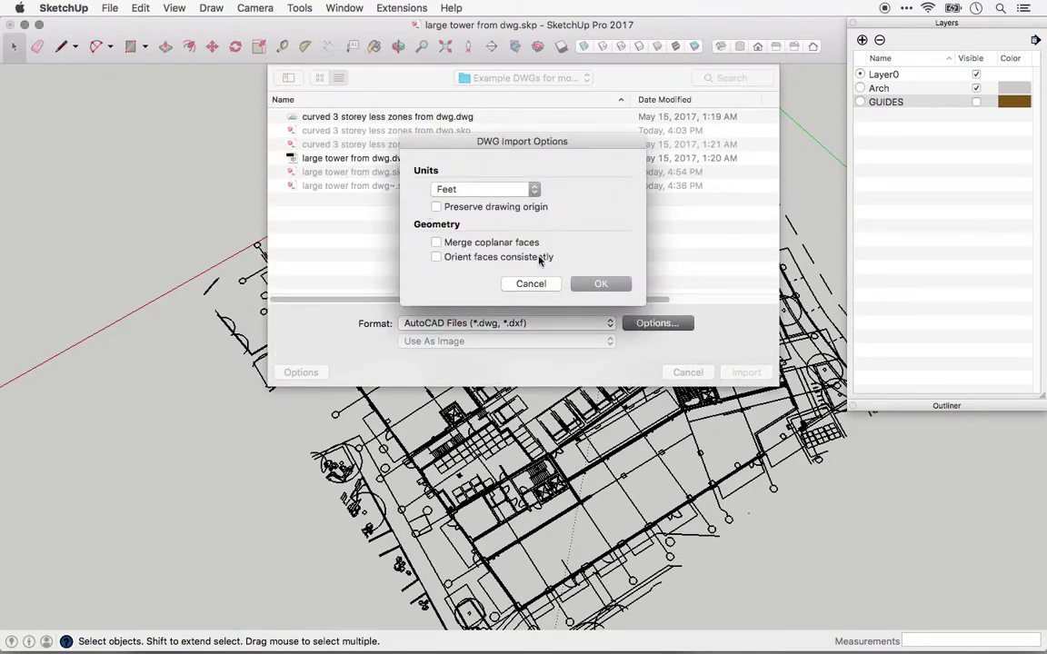
{"action": "left_click", "coordinate": [532, 284]}
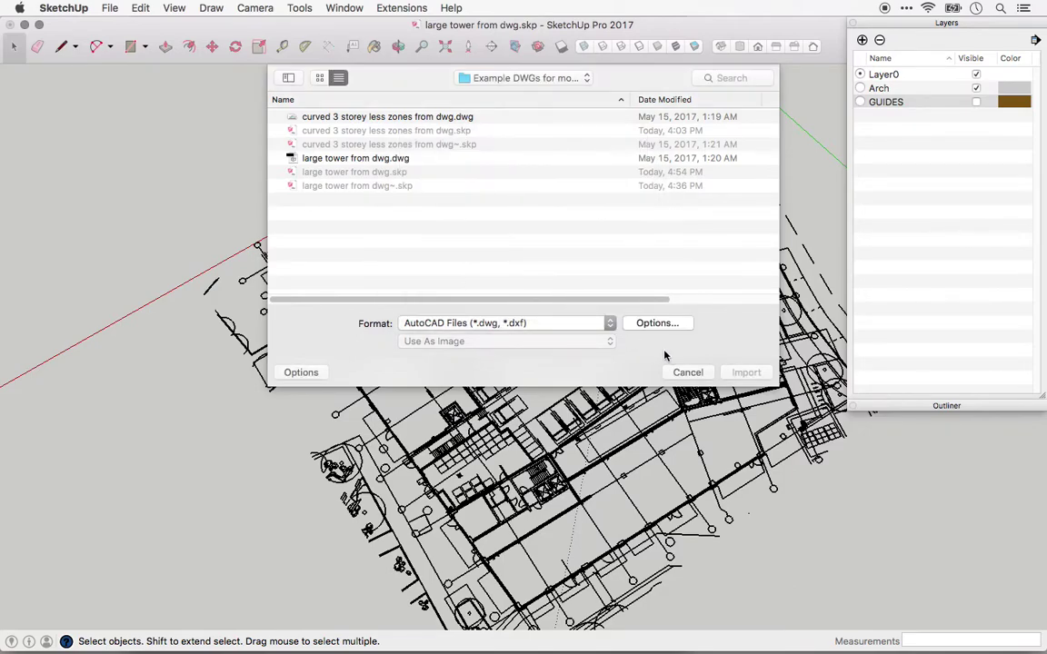
{"action": "left_click", "coordinate": [687, 373]}
{"action": "left_click", "coordinate": [531, 313]}
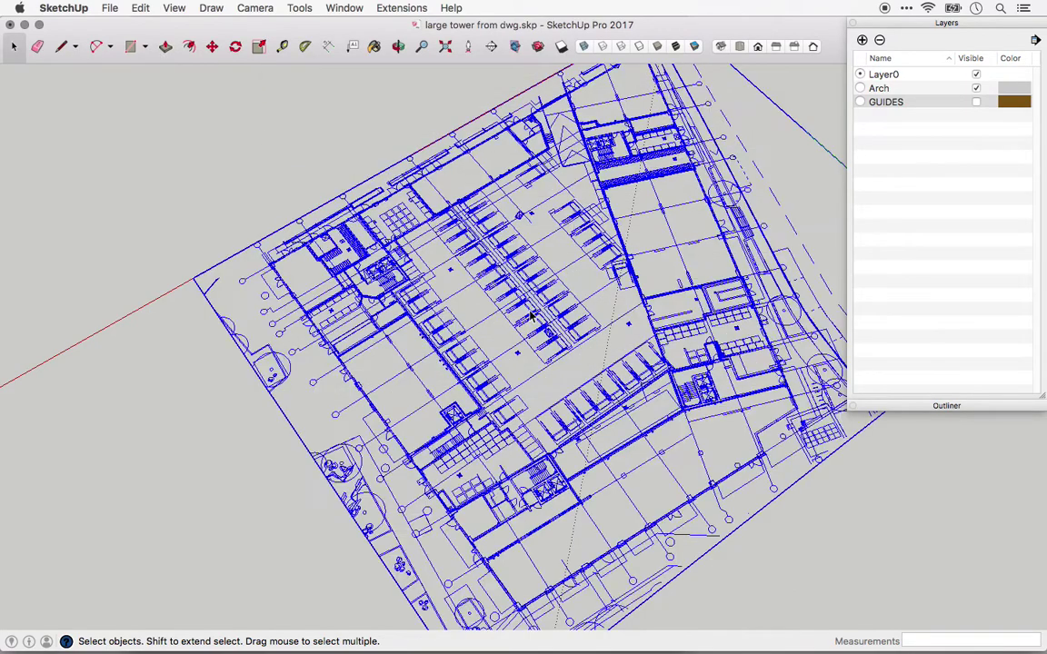
Start rescaling the floor plan, cancel to keep its full size, and deselect it
{"action": "scroll", "coordinate": [531, 314], "scroll_direction": "down", "scroll_amount": 2}
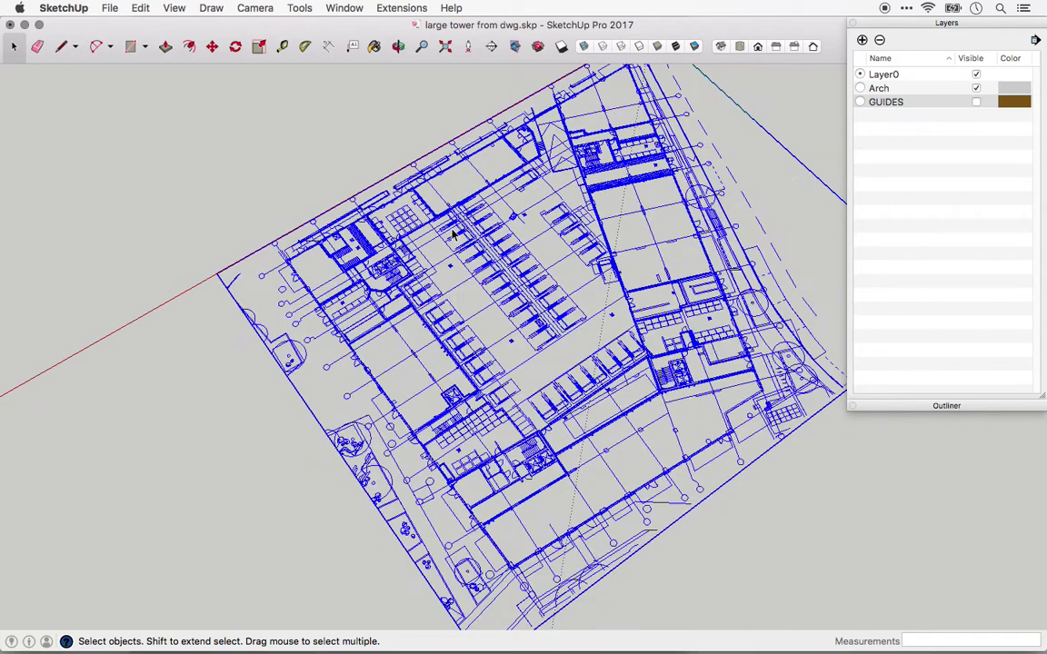
{"action": "scroll", "coordinate": [499, 218], "scroll_direction": "down", "scroll_amount": 2}
{"action": "scroll", "coordinate": [499, 213], "scroll_direction": "down", "scroll_amount": 1}
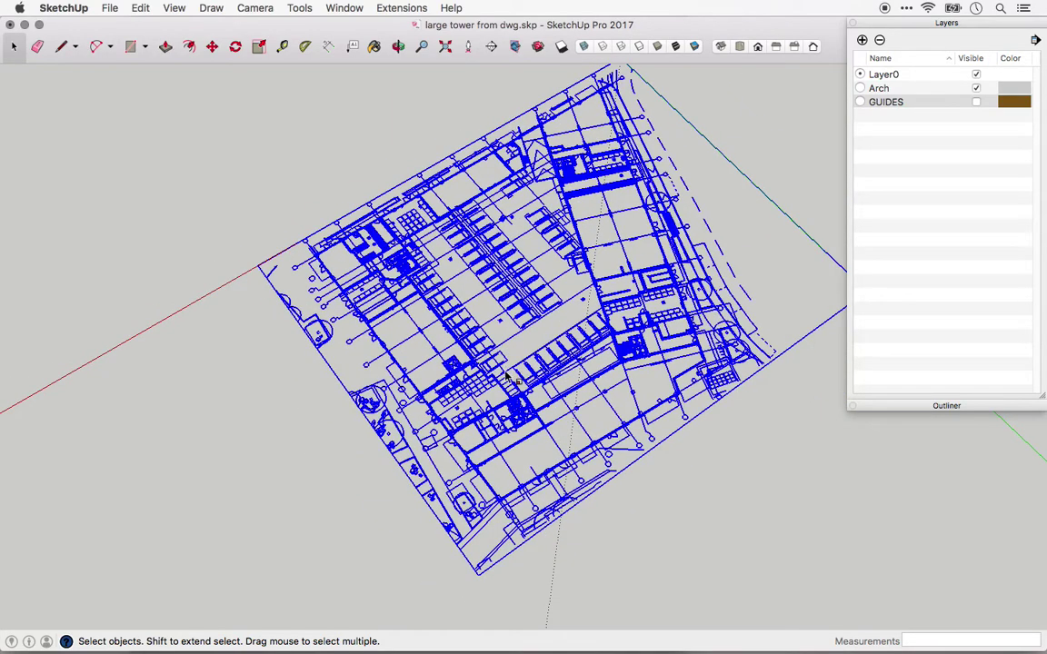
{"action": "key", "text": "s"}
{"action": "mouse_move", "coordinate": [488, 572]}
{"action": "left_mouse_down"}
{"action": "mouse_move", "coordinate": [535, 356]}
{"action": "mouse_move", "coordinate": [503, 482]}
{"action": "left_mouse_up"}
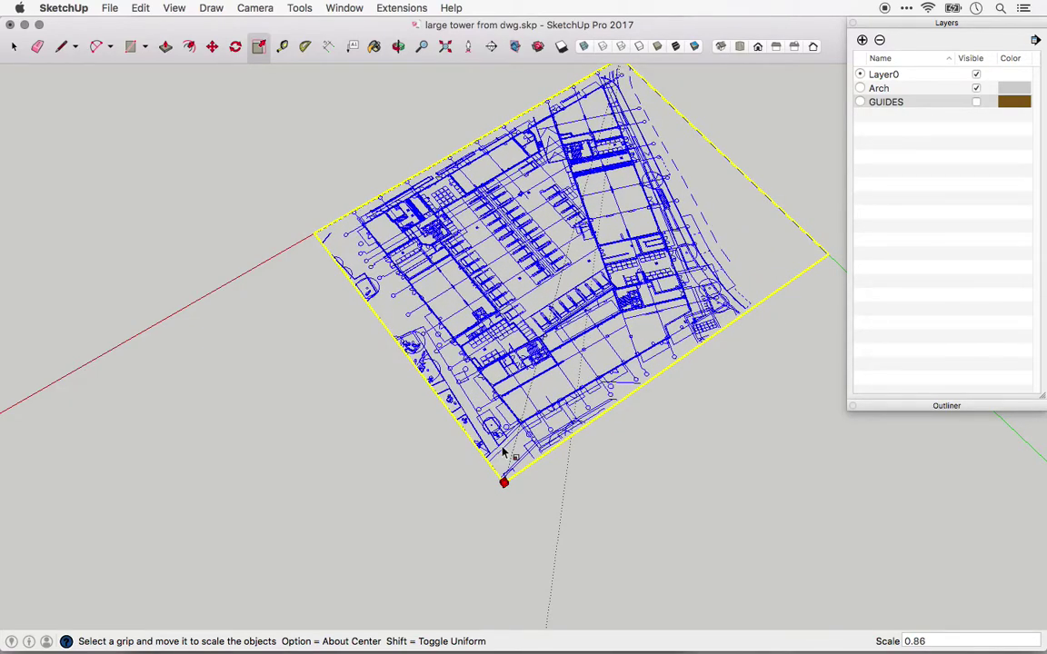
{"action": "key", "text": "Escape"}
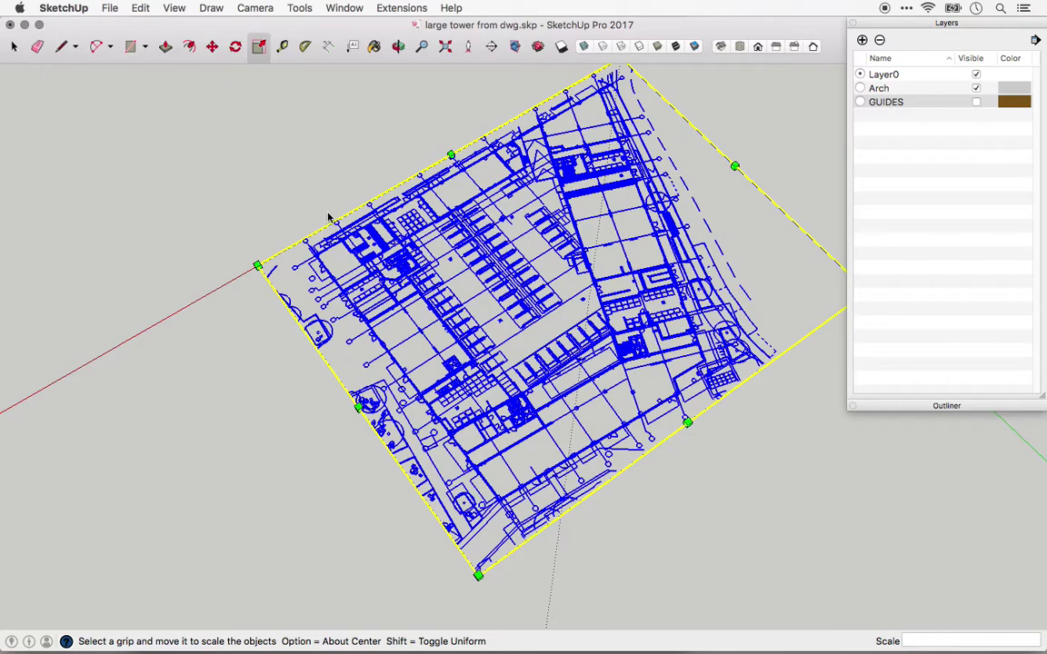
{"action": "key", "text": "space"}
{"action": "left_click", "coordinate": [324, 193]}
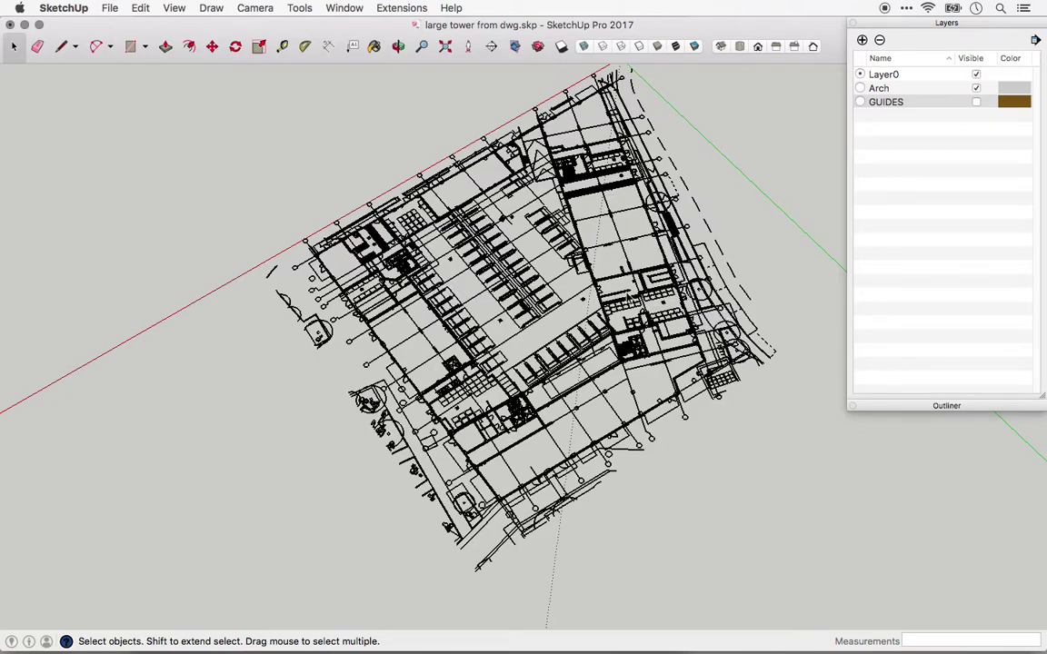
Shift the view left and zoom toward the plan's upper-left wall corner
{"action": "middle_click_drag", "start_coordinate": [536, 252], "coordinate": [500, 251], "text": "shift"}
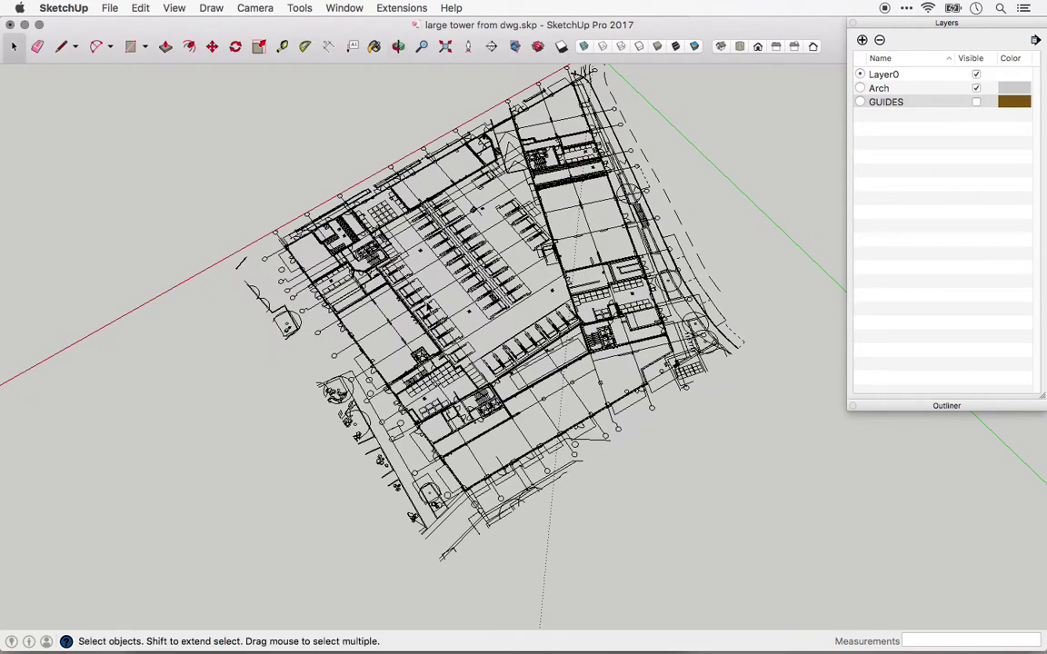
{"action": "scroll", "coordinate": [377, 281], "scroll_direction": "up", "scroll_amount": 2}
{"action": "scroll", "coordinate": [364, 282], "scroll_direction": "up", "scroll_amount": 2}
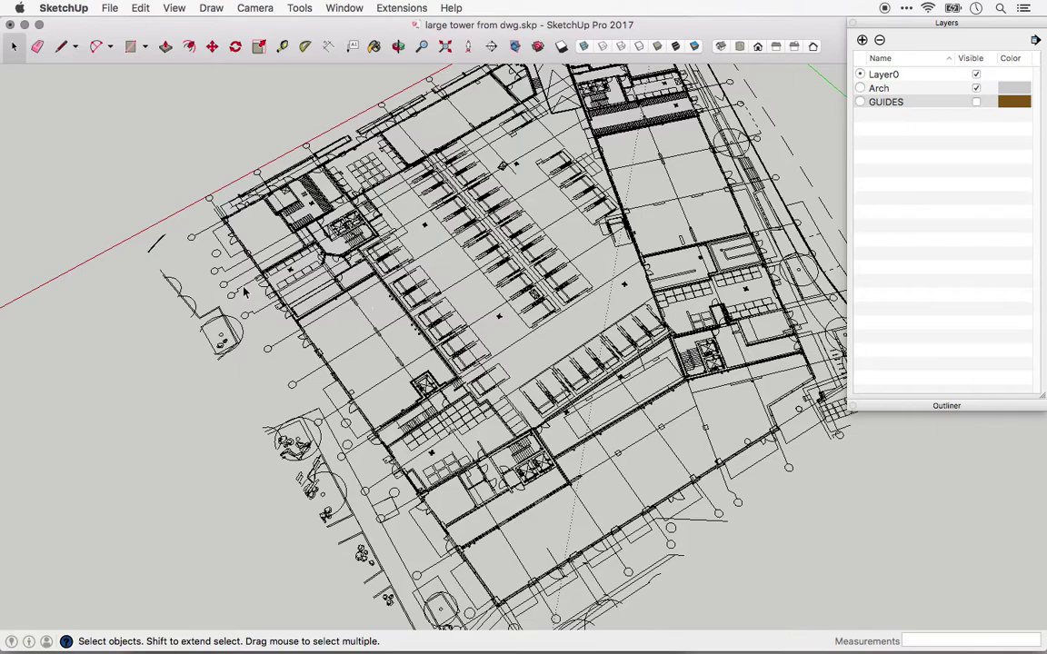
{"action": "scroll", "coordinate": [237, 272], "scroll_direction": "up", "scroll_amount": 1}
{"action": "scroll", "coordinate": [205, 268], "scroll_direction": "up", "scroll_amount": 1}
{"action": "scroll", "coordinate": [200, 271], "scroll_direction": "up", "scroll_amount": 1}
{"action": "scroll", "coordinate": [203, 191], "scroll_direction": "up", "scroll_amount": 1}
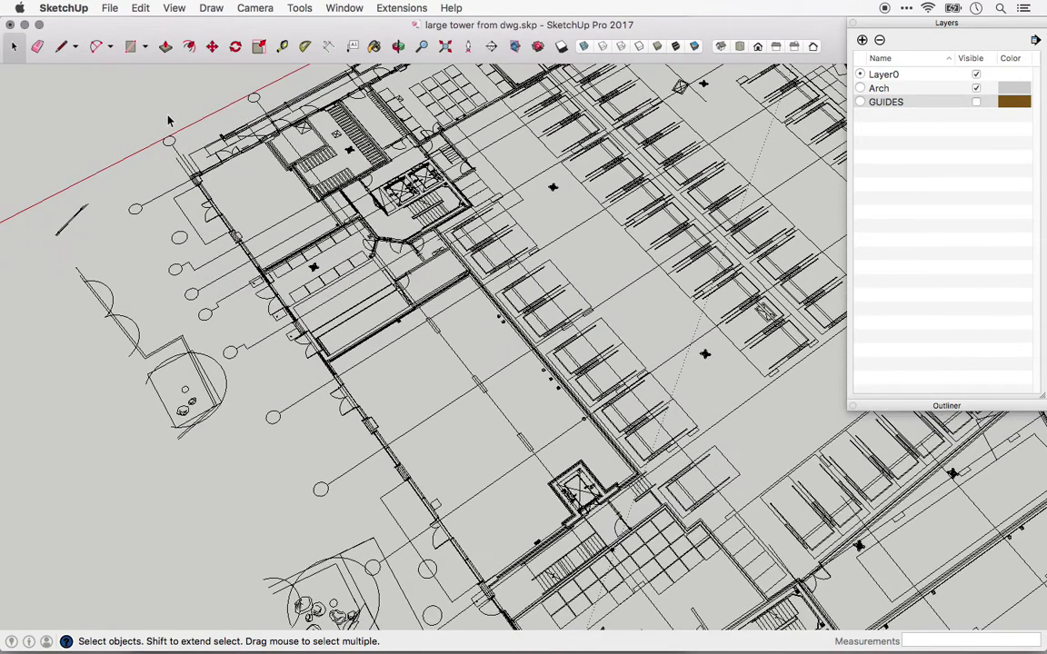
Zoom in close on the upper-left corner with the Line tool briefly active, ending in Select
{"action": "left_click", "coordinate": [64, 47]}
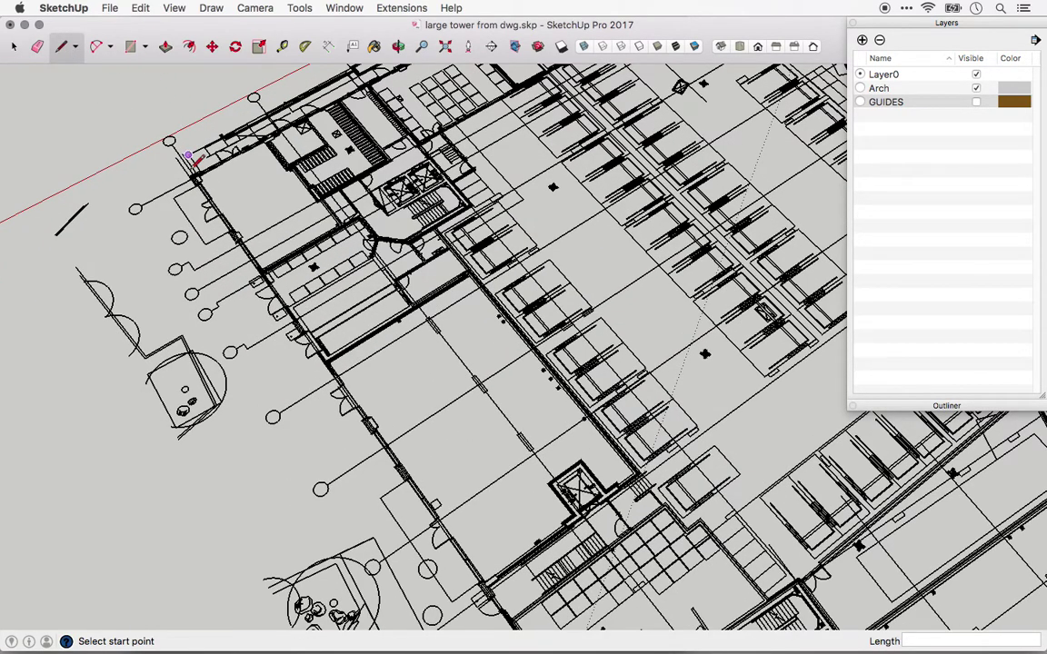
{"action": "scroll", "coordinate": [194, 168], "scroll_direction": "up", "scroll_amount": 1}
{"action": "scroll", "coordinate": [195, 171], "scroll_direction": "up", "scroll_amount": 1}
{"action": "scroll", "coordinate": [195, 171], "scroll_direction": "up", "scroll_amount": 1}
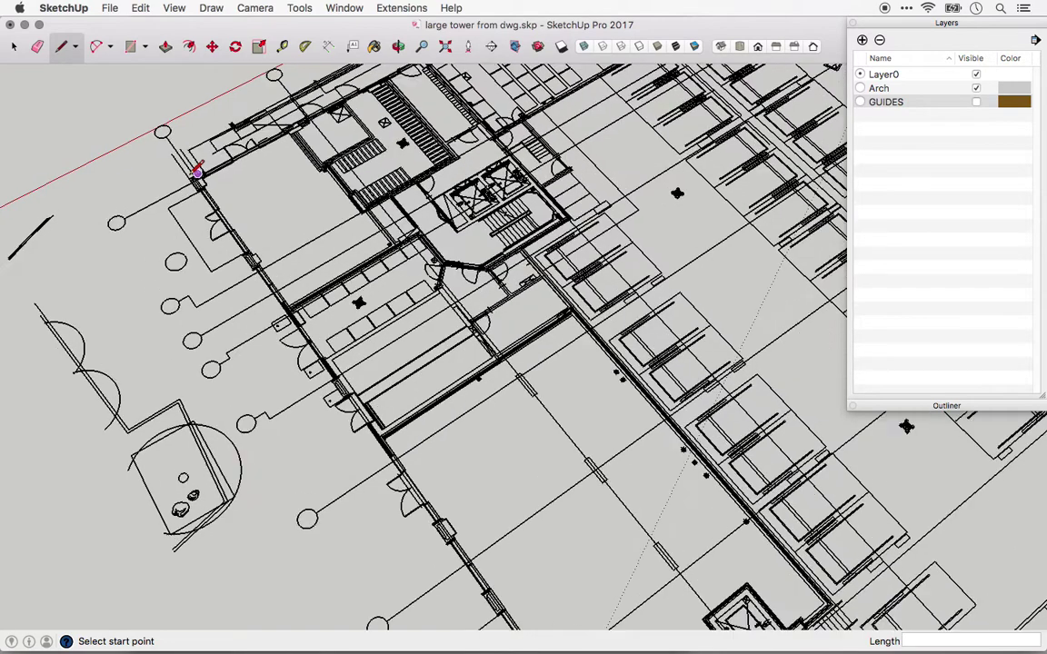
{"action": "scroll", "coordinate": [195, 172], "scroll_direction": "up", "scroll_amount": 1}
{"action": "scroll", "coordinate": [189, 179], "scroll_direction": "up", "scroll_amount": 1}
{"action": "scroll", "coordinate": [189, 179], "scroll_direction": "up", "scroll_amount": 1}
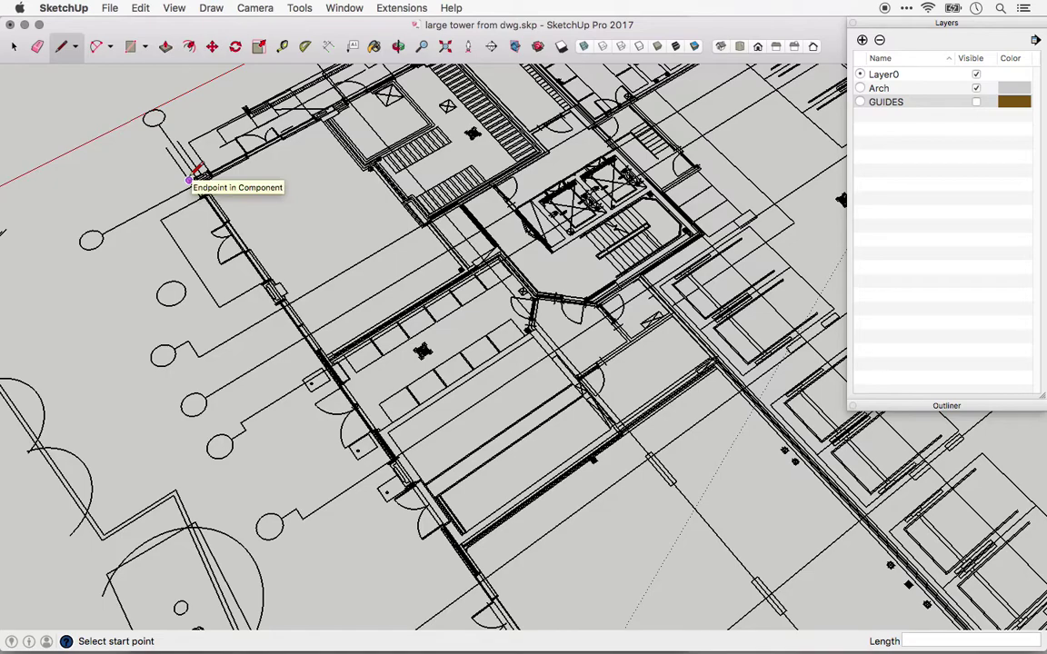
{"action": "scroll", "coordinate": [191, 179], "scroll_direction": "up", "scroll_amount": 1}
{"action": "scroll", "coordinate": [191, 179], "scroll_direction": "up", "scroll_amount": 1}
{"action": "scroll", "coordinate": [209, 197], "scroll_direction": "up", "scroll_amount": 1}
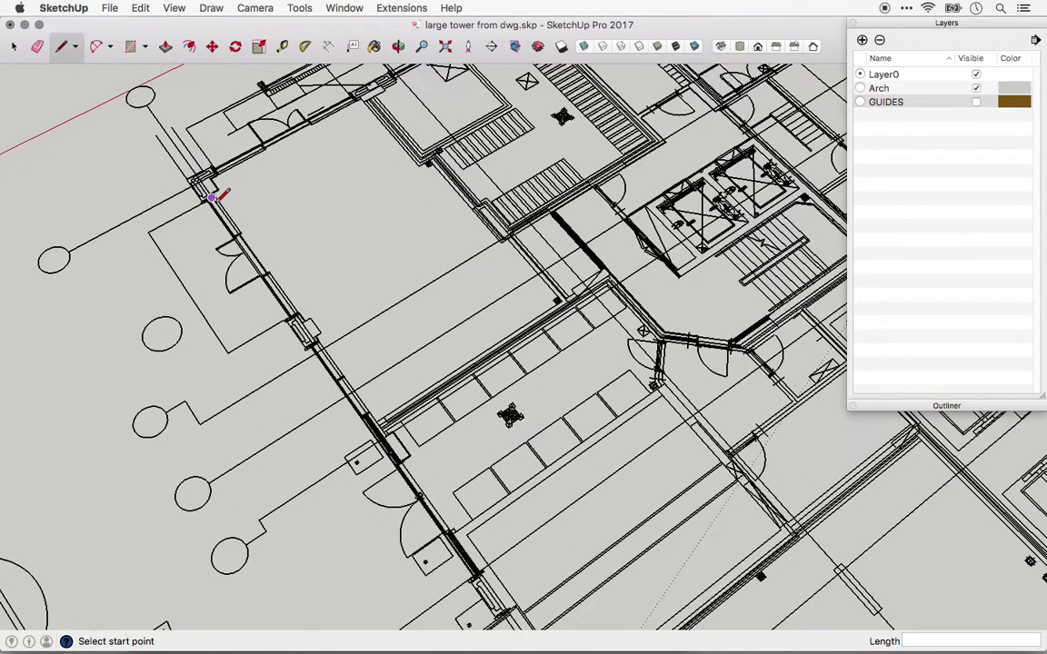
{"action": "scroll", "coordinate": [211, 198], "scroll_direction": "up", "scroll_amount": 1}
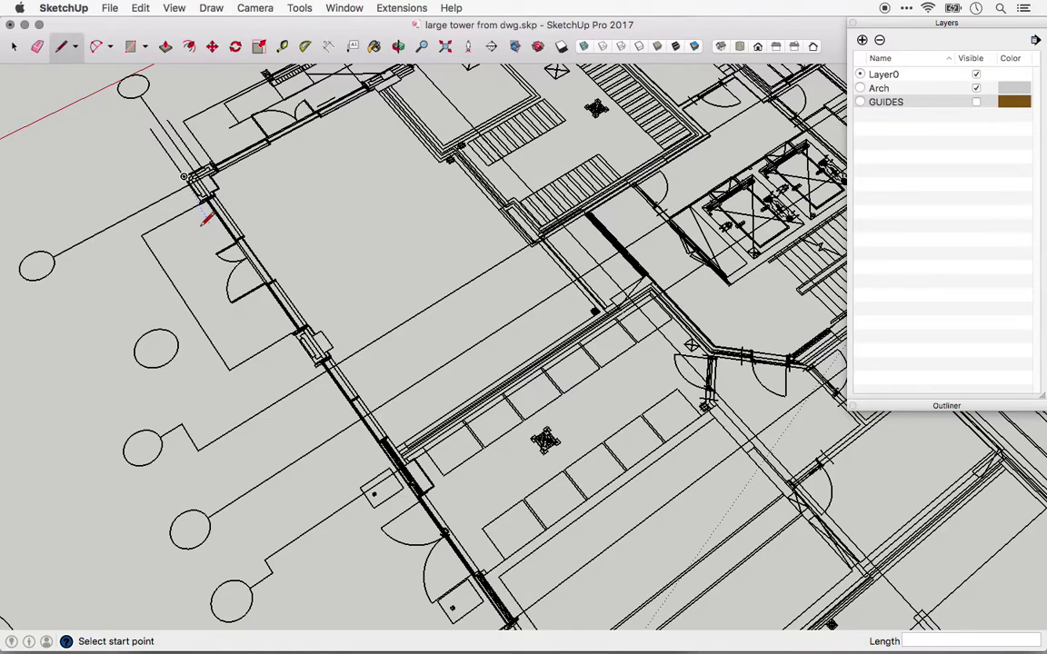
{"action": "scroll", "coordinate": [209, 199], "scroll_direction": "up", "scroll_amount": 1}
{"action": "scroll", "coordinate": [162, 190], "scroll_direction": "up", "scroll_amount": 1}
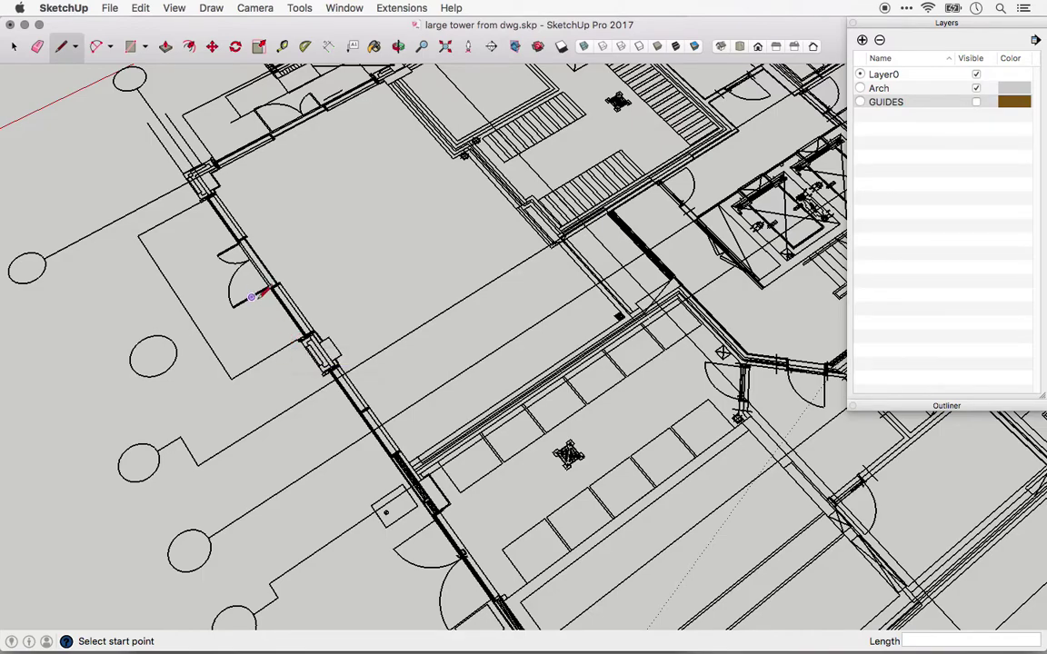
{"action": "scroll", "coordinate": [258, 295], "scroll_direction": "up", "scroll_amount": 1}
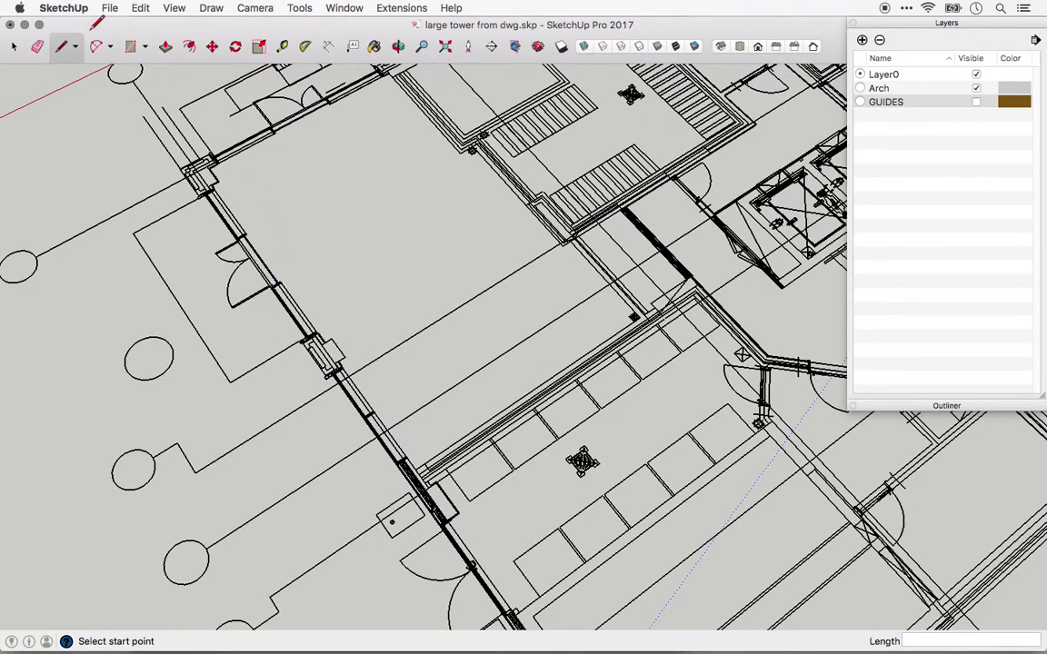
{"action": "left_click", "coordinate": [13, 45]}
{"action": "scroll", "coordinate": [186, 180], "scroll_direction": "up", "scroll_amount": 1}
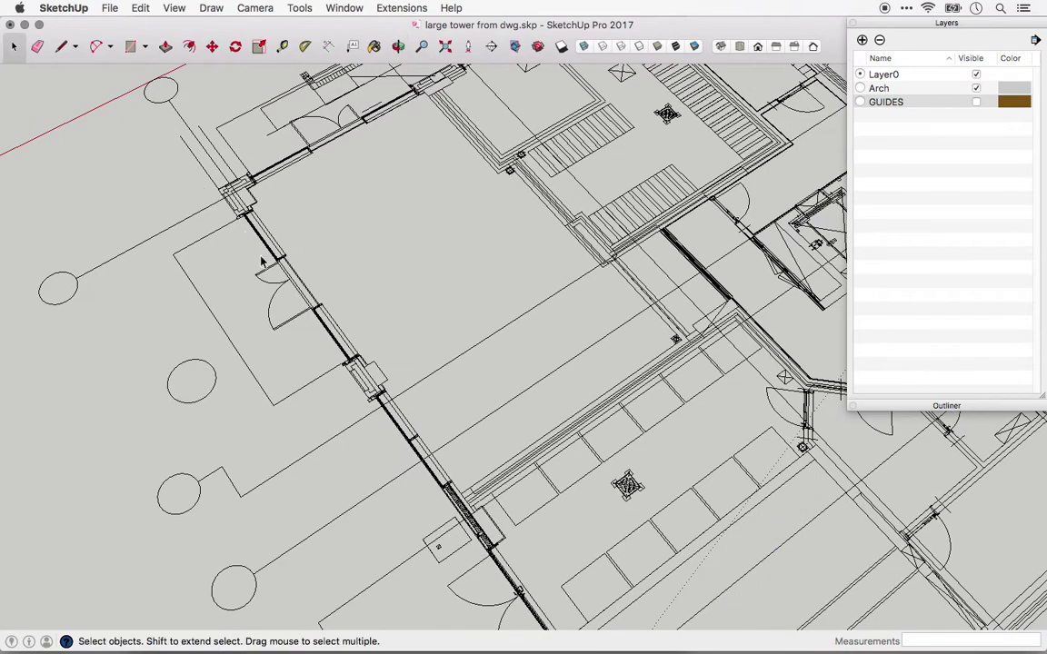
{"action": "scroll", "coordinate": [238, 235], "scroll_direction": "up", "scroll_amount": 1}
{"action": "scroll", "coordinate": [263, 211], "scroll_direction": "up", "scroll_amount": 2}
{"action": "scroll", "coordinate": [263, 211], "scroll_direction": "up", "scroll_amount": 1}
{"action": "scroll", "coordinate": [245, 200], "scroll_direction": "up", "scroll_amount": 1}
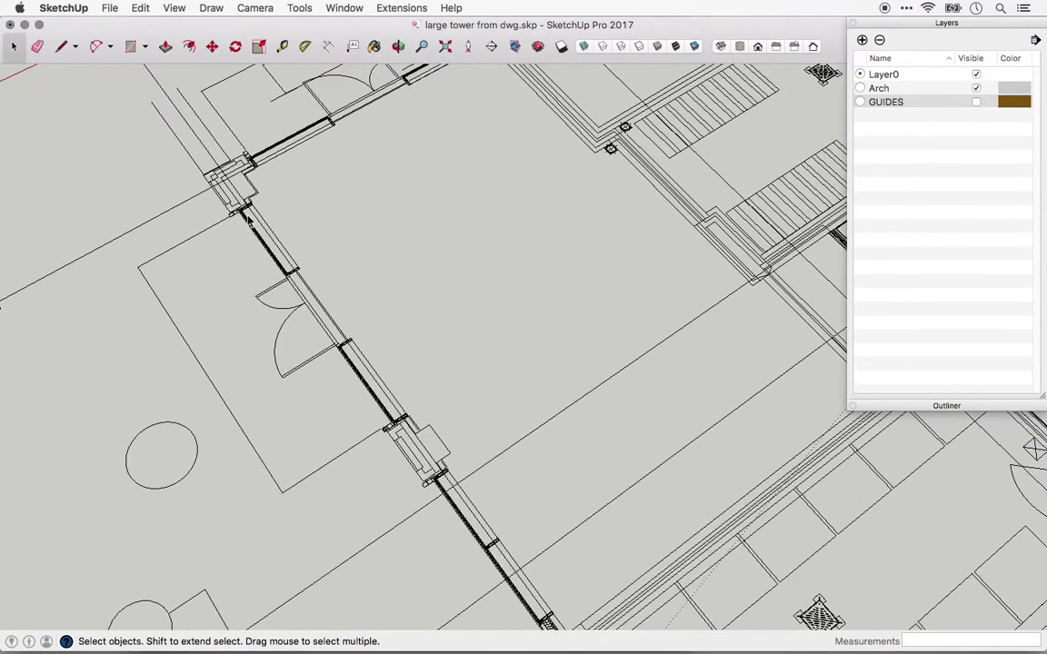
Drop a Tape Measure guide line beside the upper-left wall corner, about 7 1/4 inches
{"action": "left_click", "coordinate": [281, 46]}
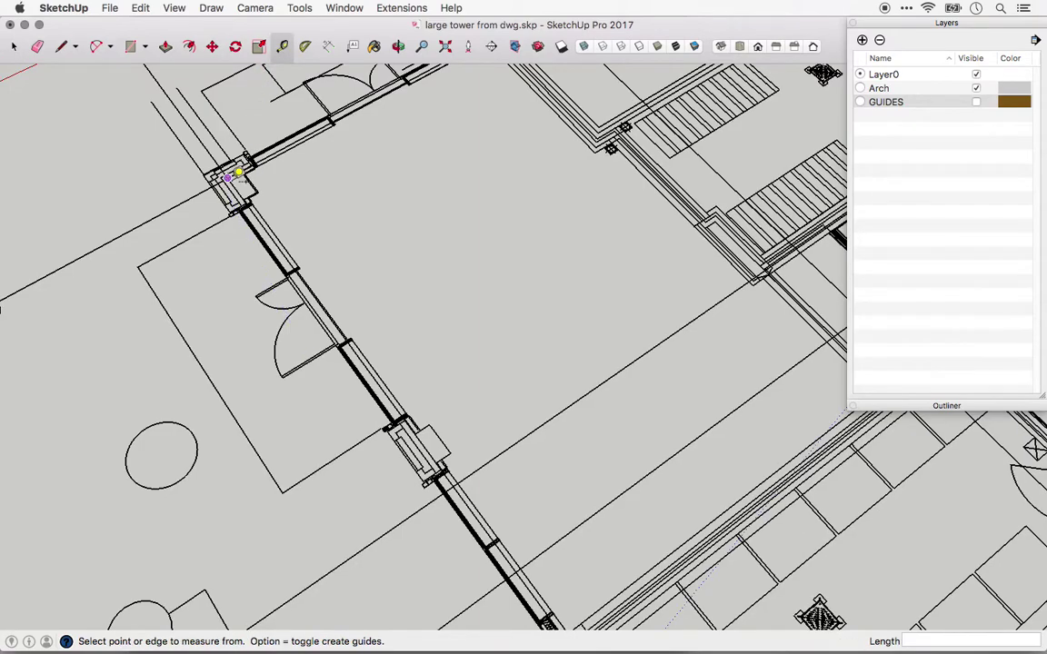
{"action": "scroll", "coordinate": [234, 171], "scroll_direction": "up", "scroll_amount": 1}
{"action": "scroll", "coordinate": [235, 170], "scroll_direction": "up", "scroll_amount": 1}
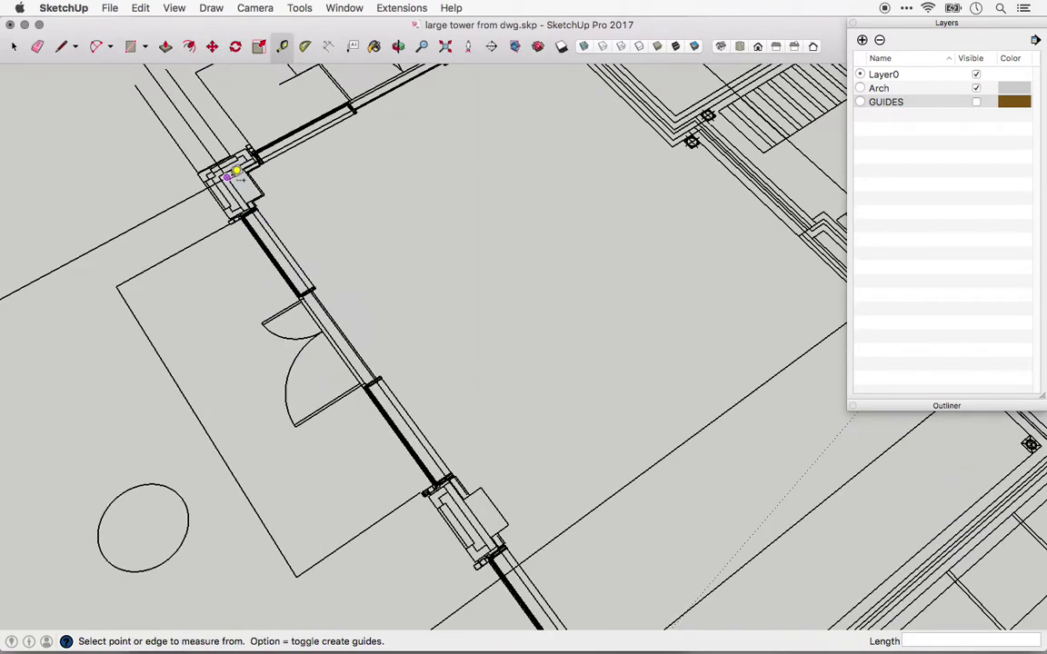
{"action": "scroll", "coordinate": [236, 169], "scroll_direction": "up", "scroll_amount": 1}
{"action": "scroll", "coordinate": [238, 167], "scroll_direction": "up", "scroll_amount": 1}
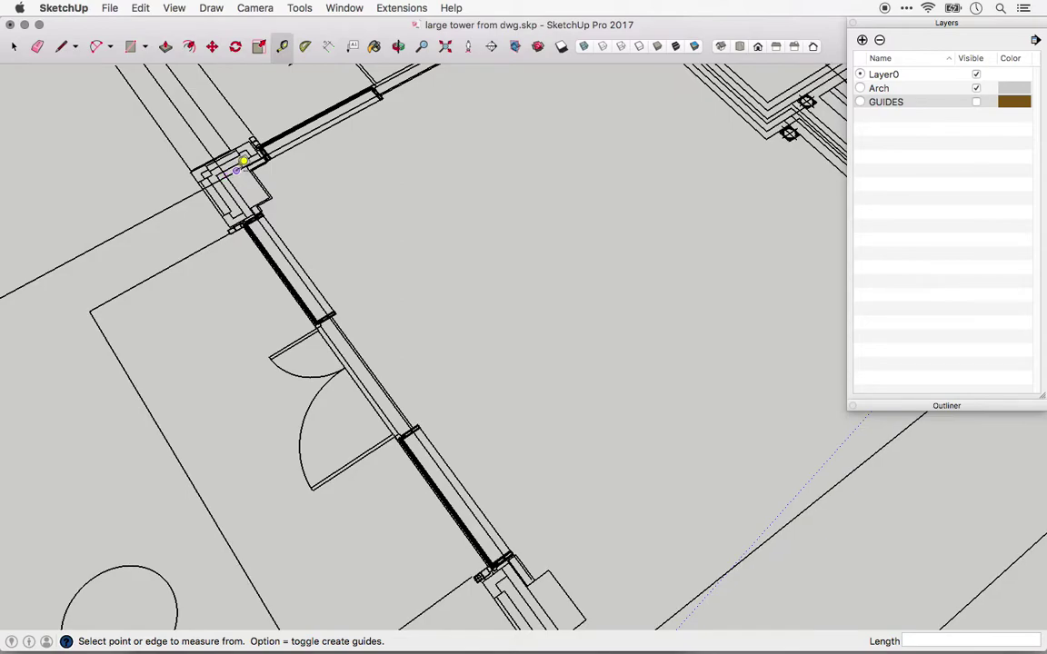
{"action": "left_click", "coordinate": [238, 164]}
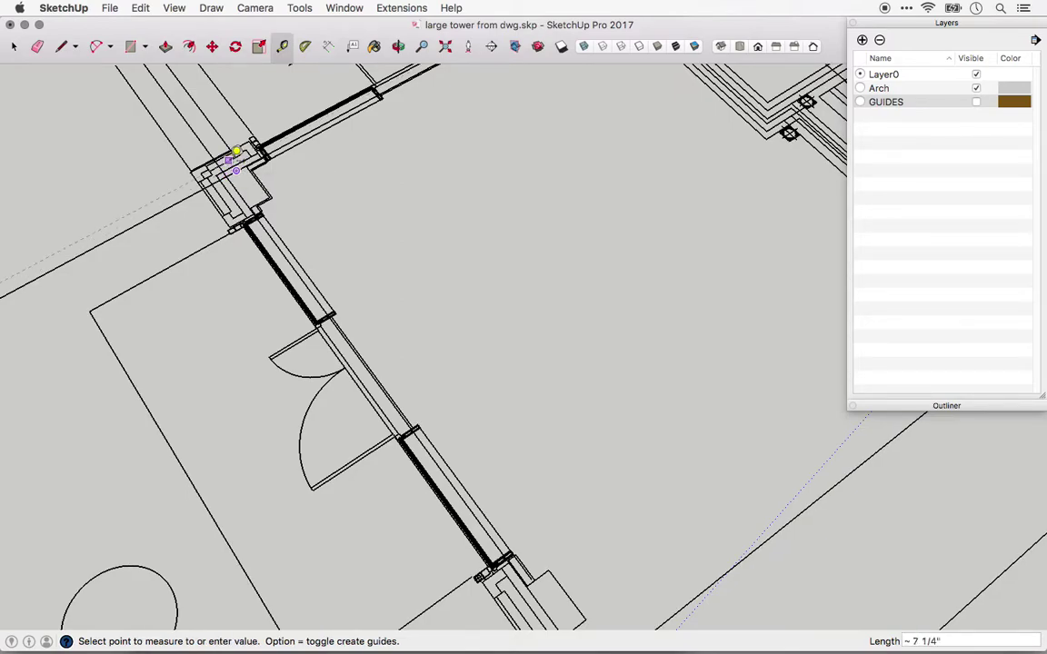
{"action": "left_click", "coordinate": [235, 155]}
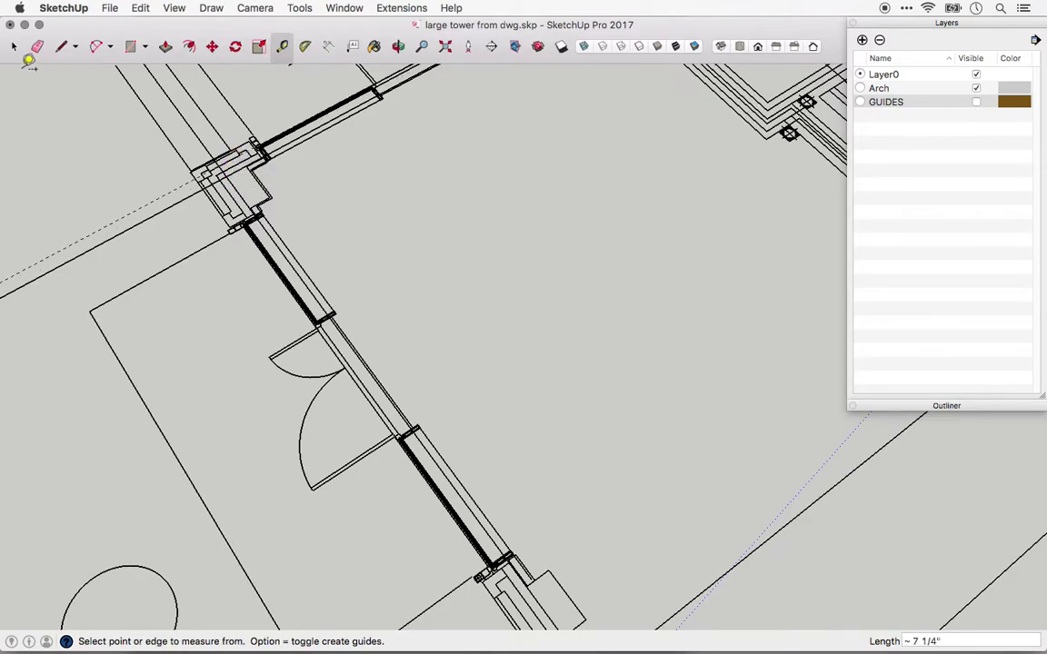
{"action": "left_click", "coordinate": [14, 46]}
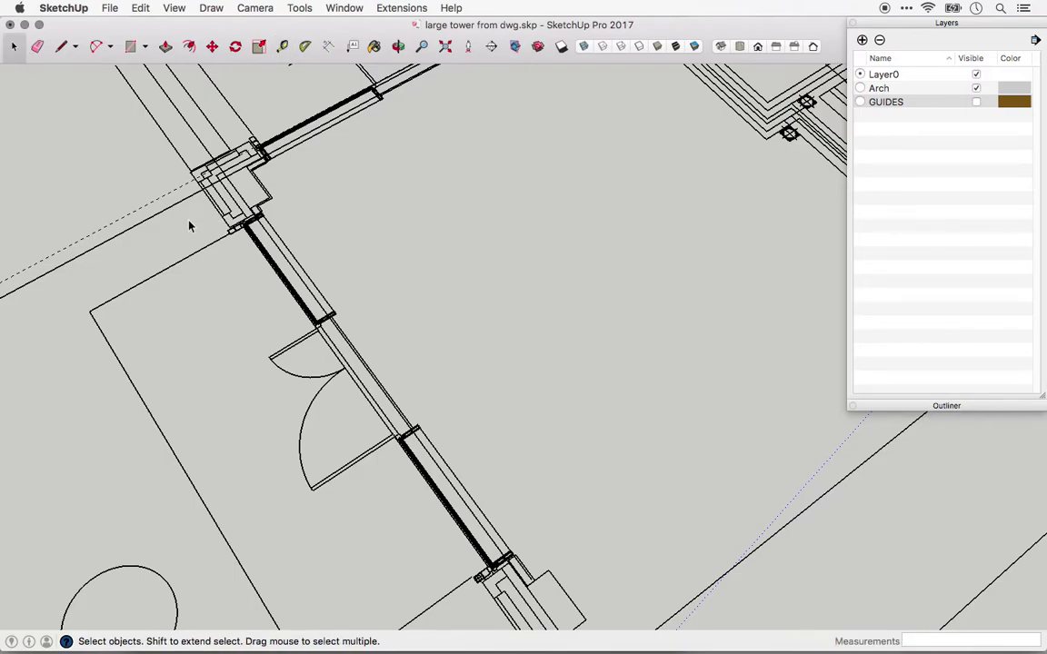
Turn on visibility of the GUIDES layer in the Layers panel
{"action": "left_click", "coordinate": [976, 102]}
{"action": "scroll", "coordinate": [283, 244], "scroll_direction": "down", "scroll_amount": 2}
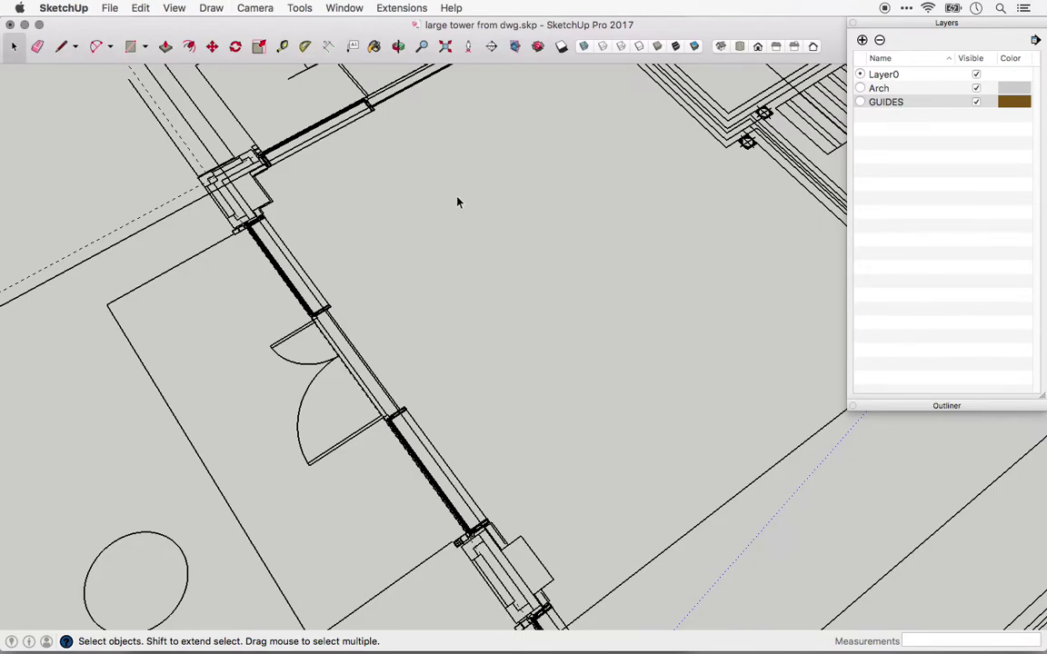
{"action": "scroll", "coordinate": [455, 203], "scroll_direction": "down", "scroll_amount": 10}
With Arch hidden, line-trace the footprint through the guide intersections, including the notch, then re-show Arch
{"action": "left_click", "coordinate": [975, 88]}
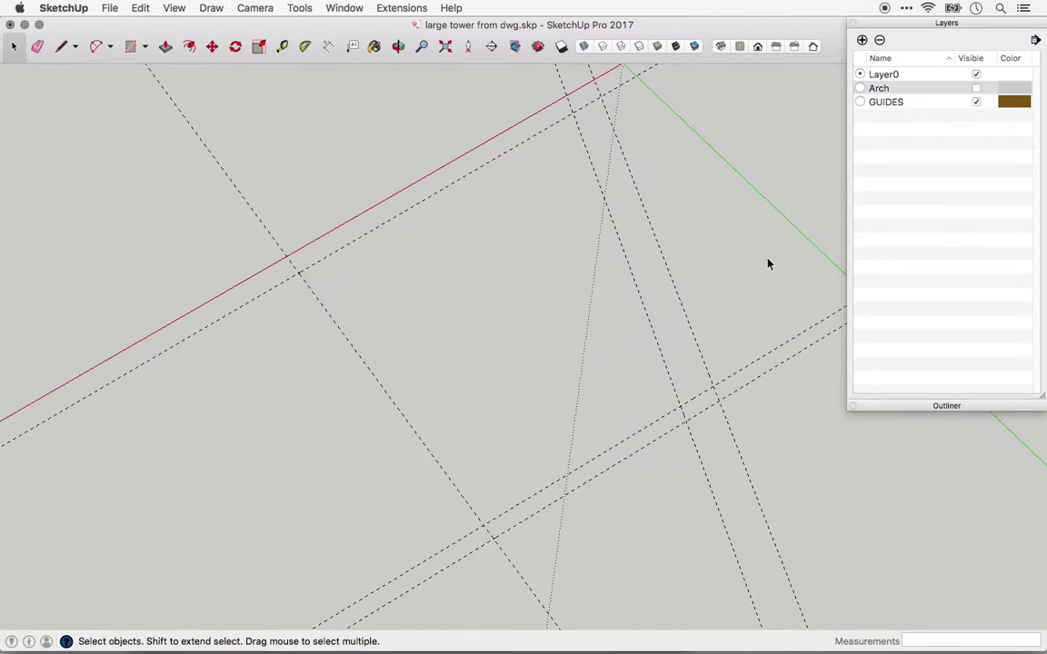
{"action": "key", "text": "l"}
{"action": "left_click", "coordinate": [492, 538]}
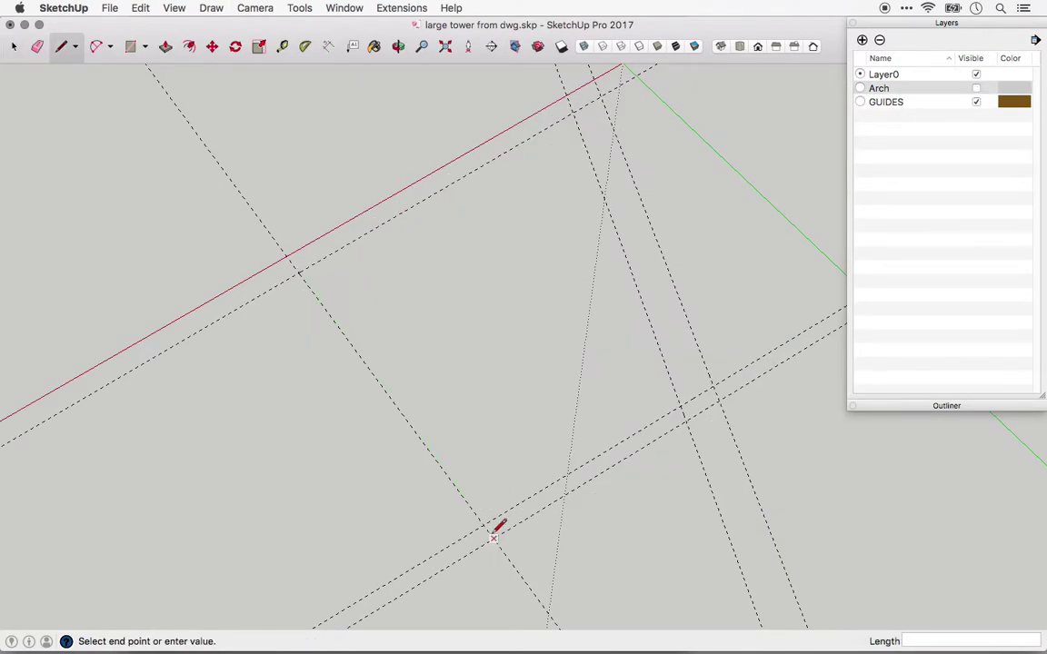
{"action": "left_click", "coordinate": [297, 272]}
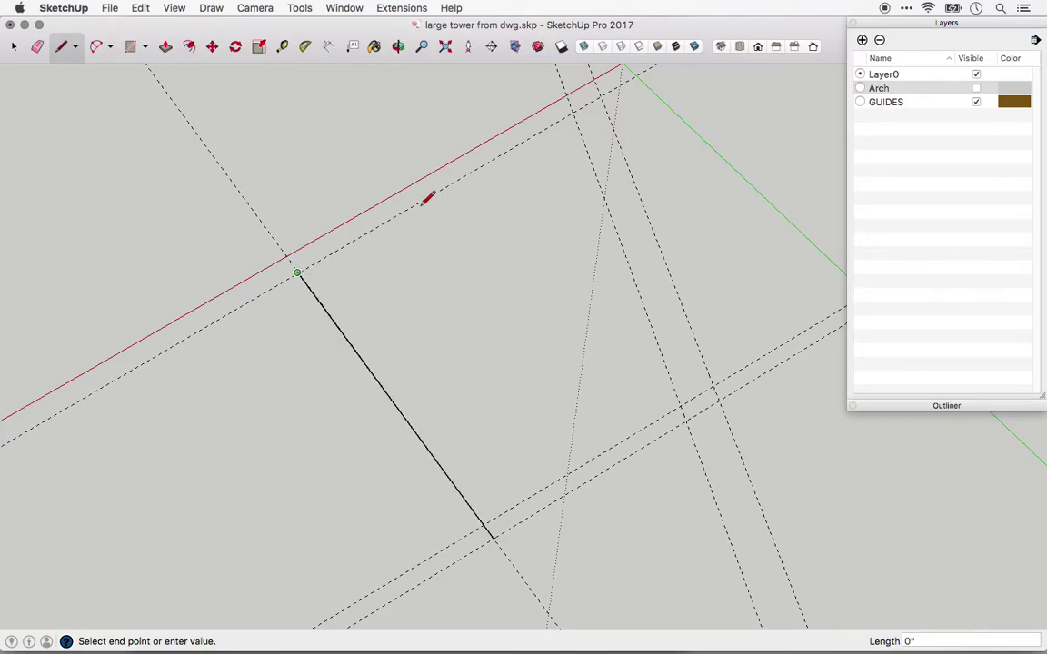
{"action": "left_click", "coordinate": [599, 95]}
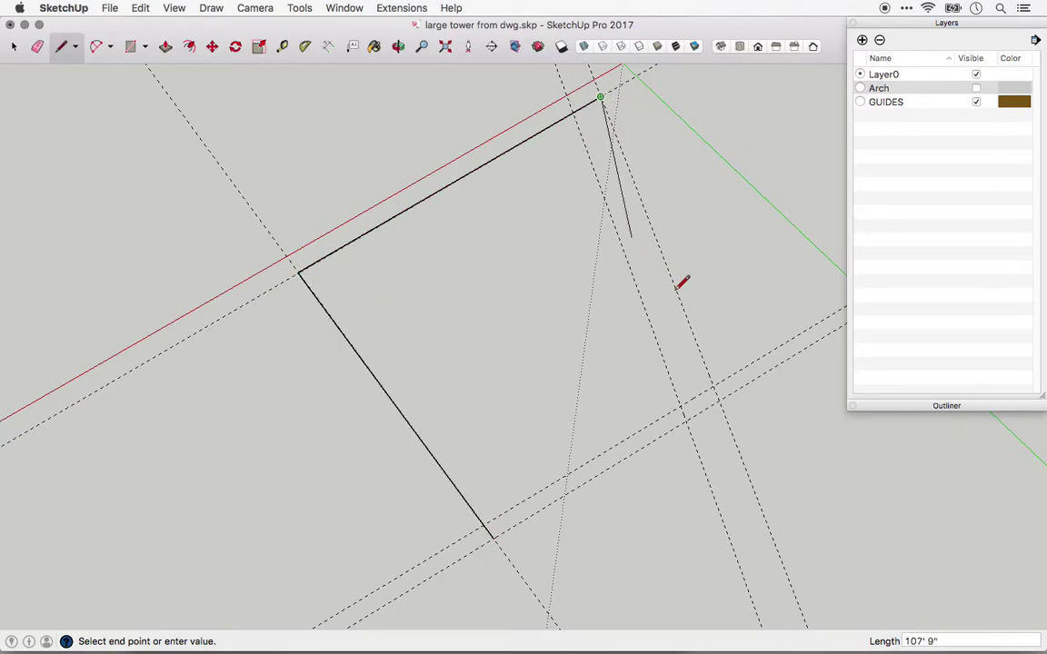
{"action": "left_click", "coordinate": [713, 385]}
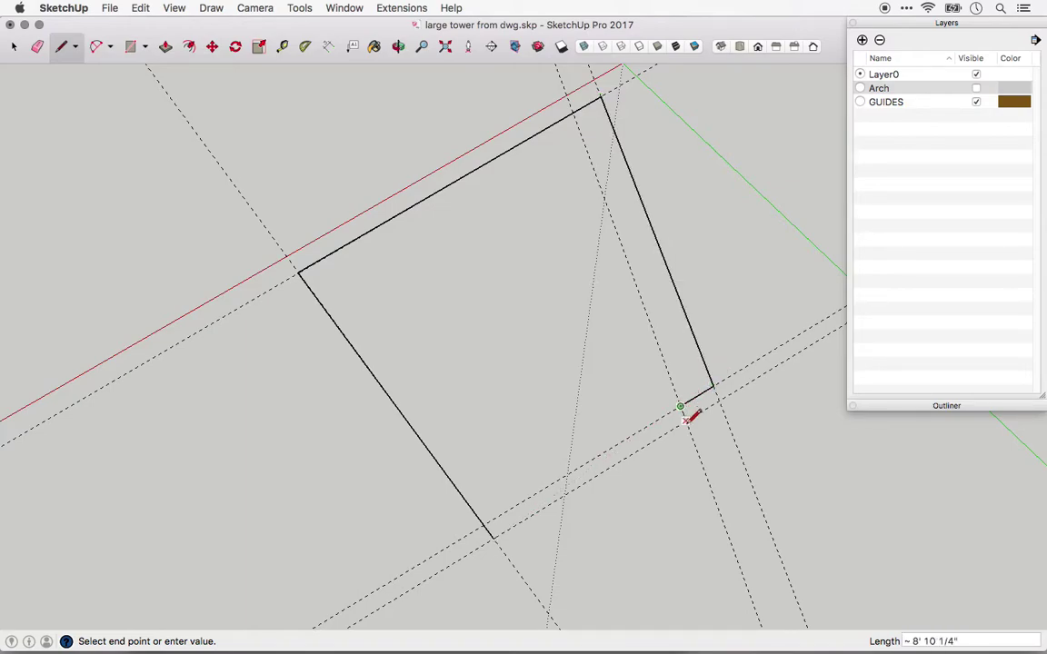
{"action": "left_click", "coordinate": [681, 409]}
{"action": "left_click", "coordinate": [685, 420]}
{"action": "left_click", "coordinate": [491, 537]}
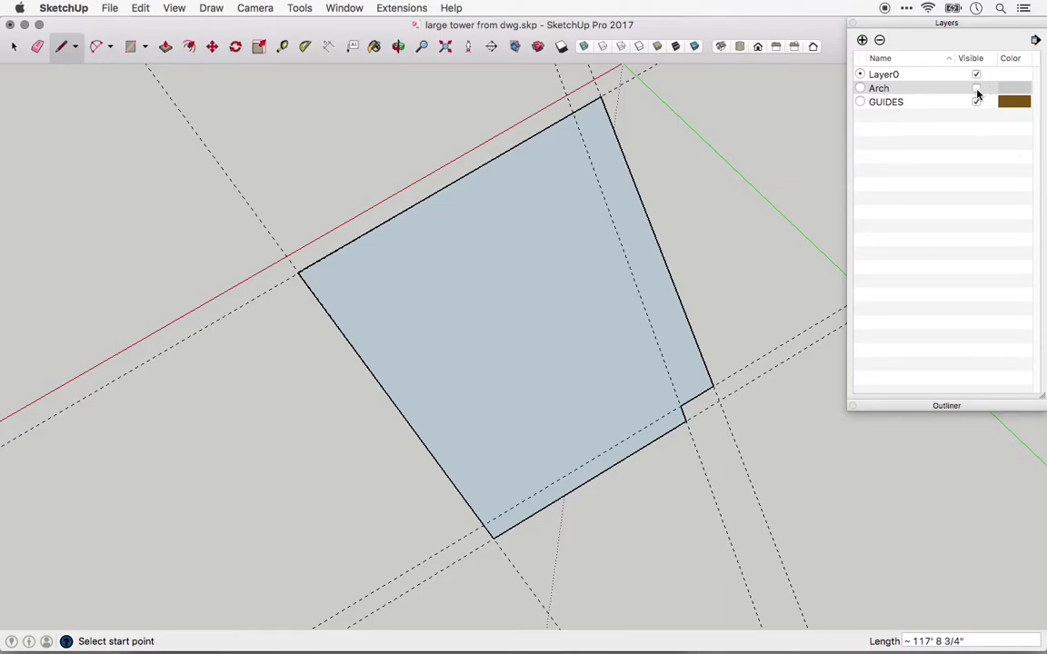
{"action": "left_click", "coordinate": [976, 89]}
{"action": "key", "text": "space"}
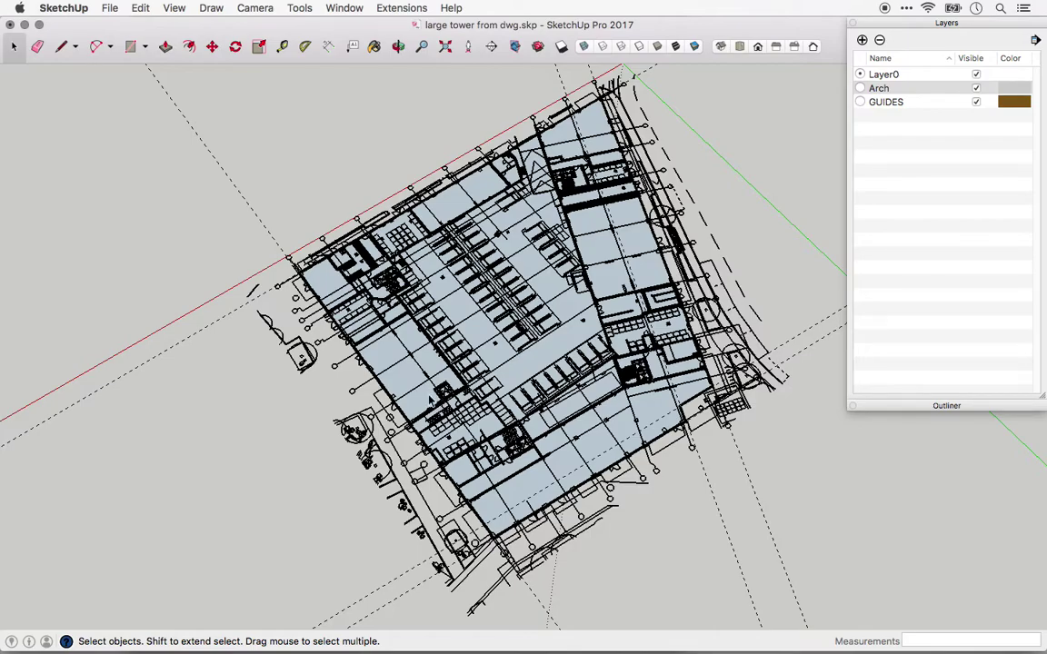
Zoom in to compare footprint and walls, zoom extents, then hide the Arch layer
{"action": "scroll", "coordinate": [348, 365], "scroll_direction": "up", "scroll_amount": 3}
{"action": "scroll", "coordinate": [384, 396], "scroll_direction": "up", "scroll_amount": 2}
{"action": "scroll", "coordinate": [421, 433], "scroll_direction": "up", "scroll_amount": 2}
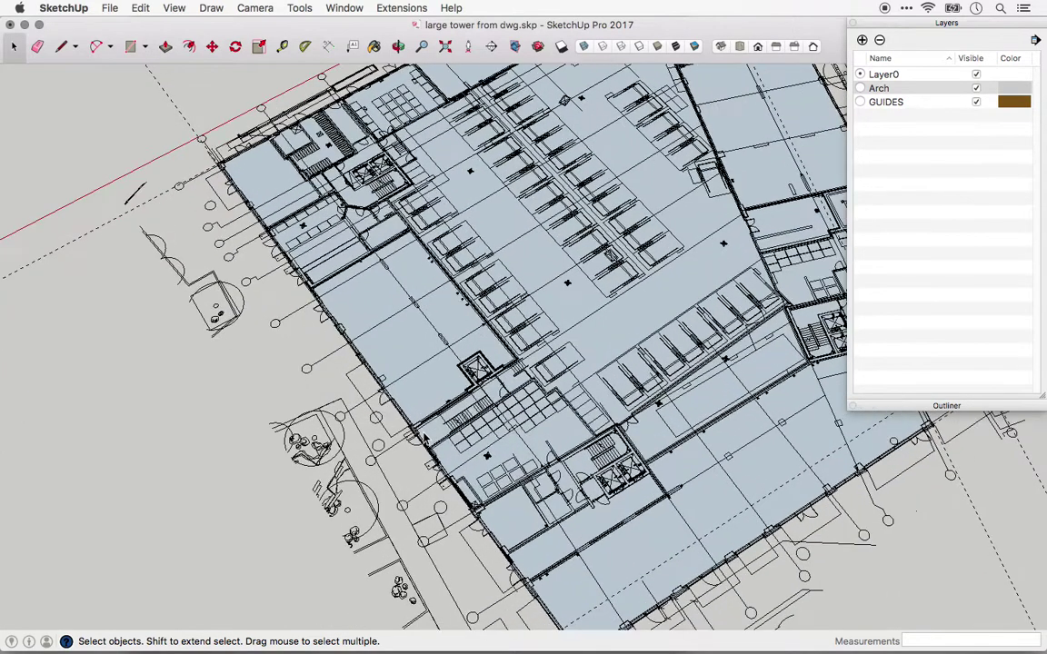
{"action": "scroll", "coordinate": [420, 433], "scroll_direction": "up", "scroll_amount": 2}
{"action": "scroll", "coordinate": [420, 432], "scroll_direction": "up", "scroll_amount": 2}
{"action": "scroll", "coordinate": [421, 432], "scroll_direction": "up", "scroll_amount": 2}
{"action": "scroll", "coordinate": [418, 431], "scroll_direction": "up", "scroll_amount": 2}
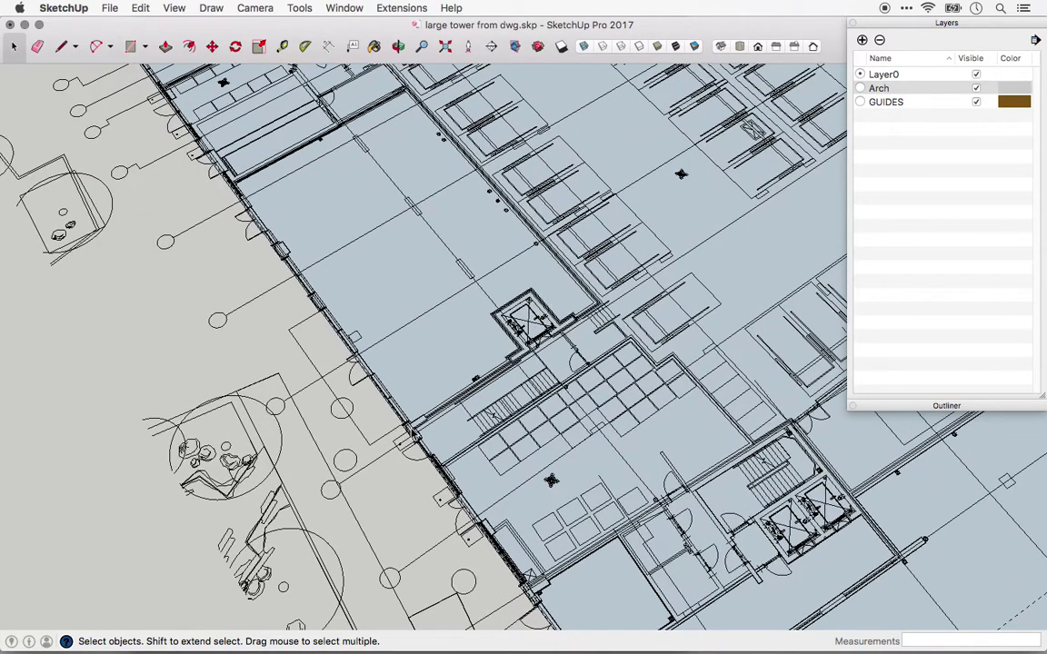
{"action": "scroll", "coordinate": [409, 423], "scroll_direction": "up", "scroll_amount": 2}
{"action": "scroll", "coordinate": [409, 423], "scroll_direction": "up", "scroll_amount": 2}
{"action": "scroll", "coordinate": [409, 422], "scroll_direction": "up", "scroll_amount": 2}
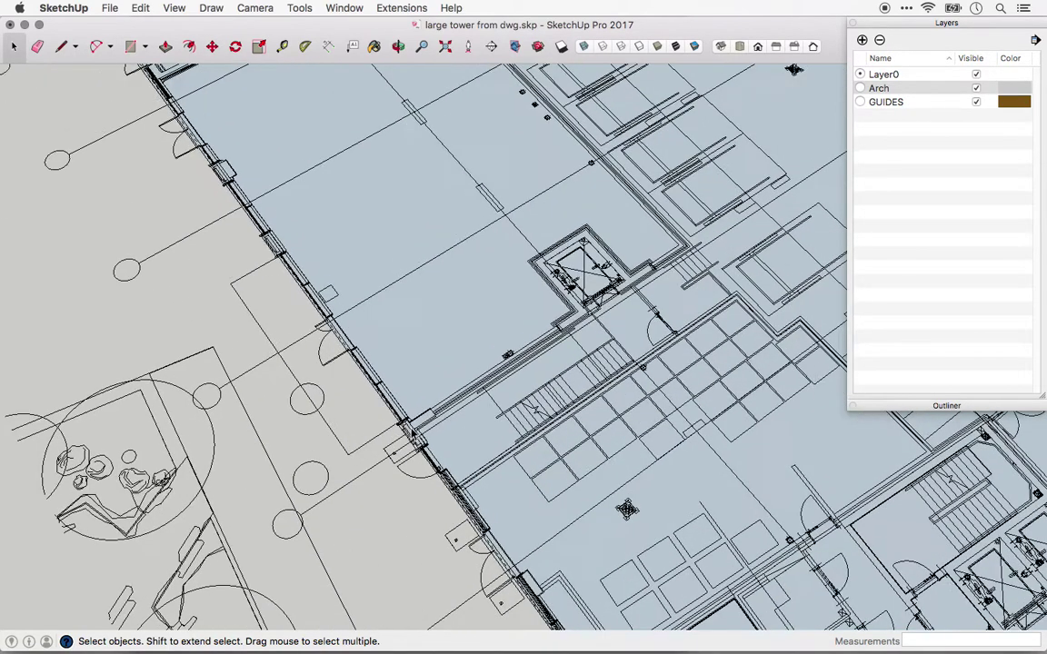
{"action": "scroll", "coordinate": [414, 435], "scroll_direction": "up", "scroll_amount": 2}
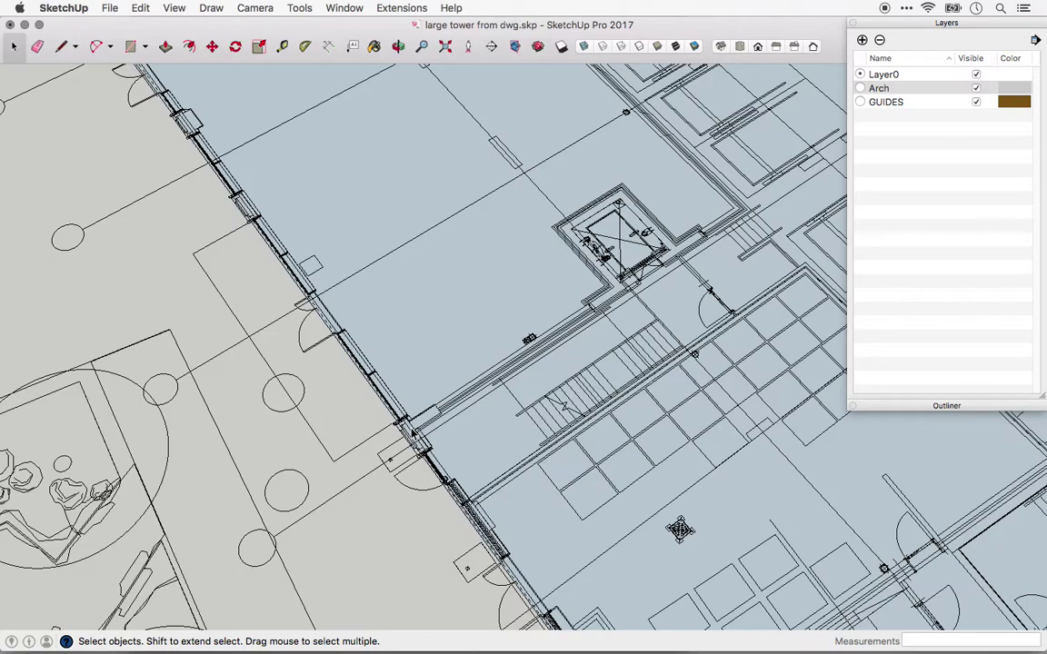
{"action": "scroll", "coordinate": [411, 436], "scroll_direction": "up", "scroll_amount": 2}
{"action": "scroll", "coordinate": [407, 438], "scroll_direction": "up", "scroll_amount": 2}
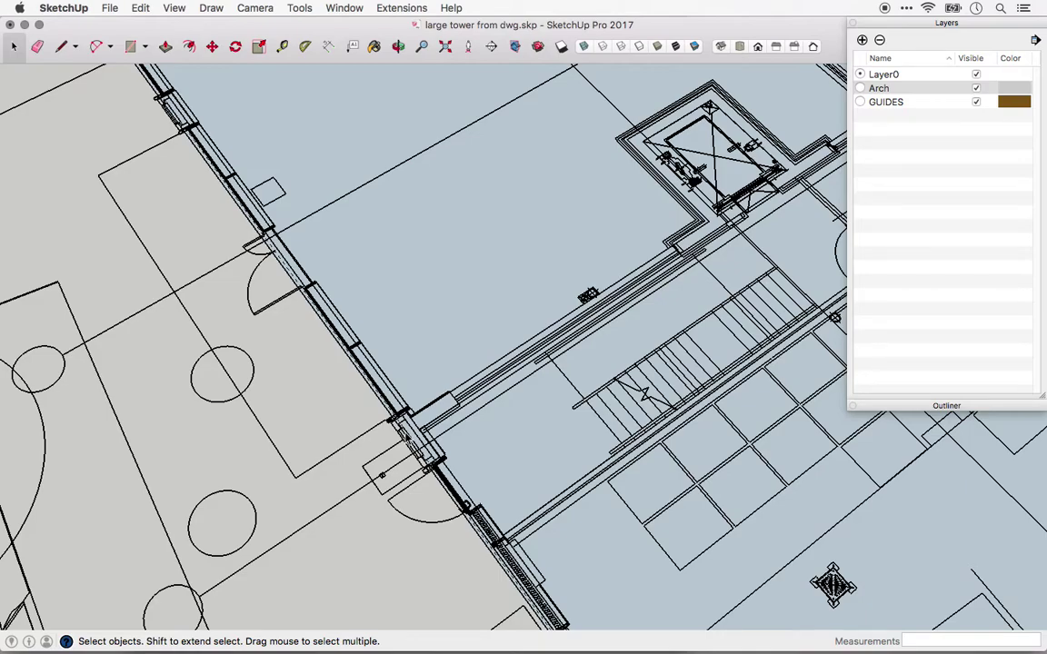
{"action": "scroll", "coordinate": [407, 437], "scroll_direction": "up", "scroll_amount": 1}
{"action": "scroll", "coordinate": [407, 437], "scroll_direction": "up", "scroll_amount": 1}
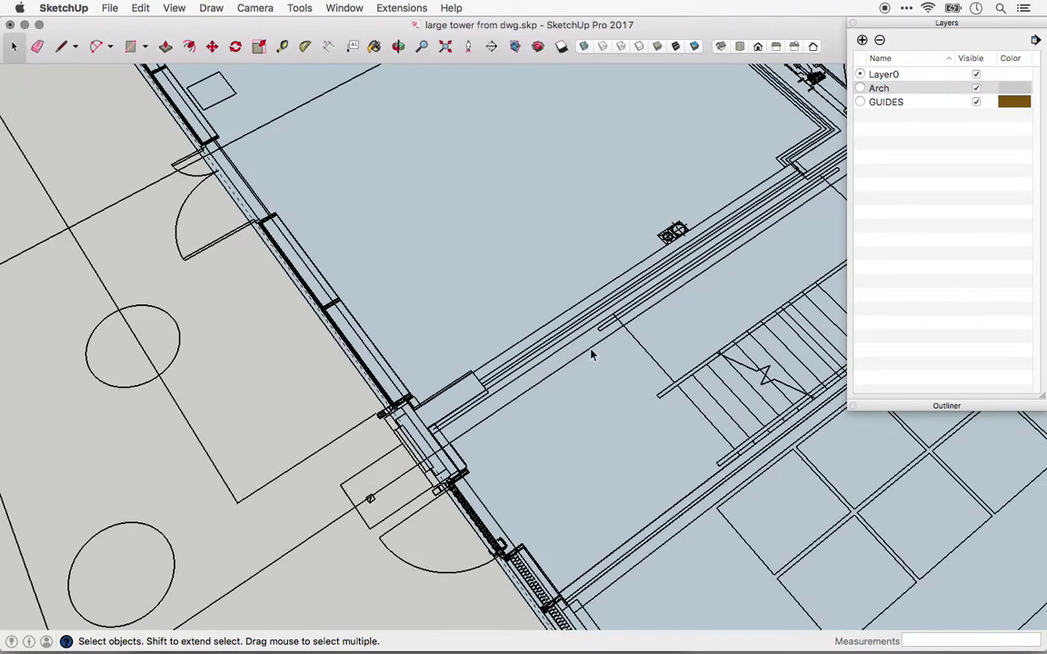
{"action": "key", "text": "shift+z"}
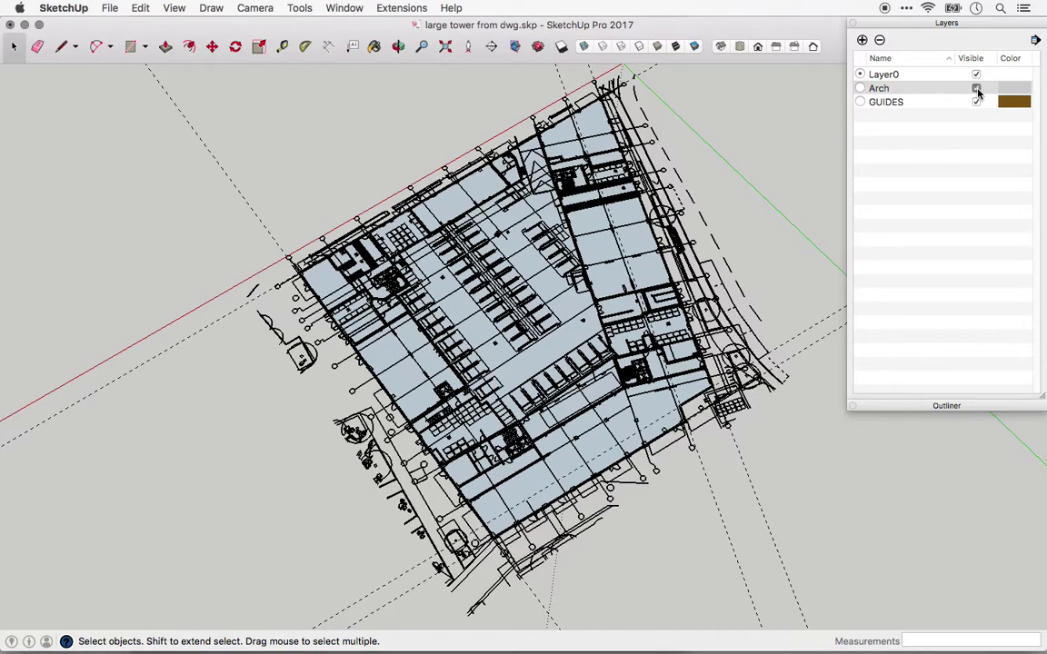
{"action": "left_click", "coordinate": [976, 89]}
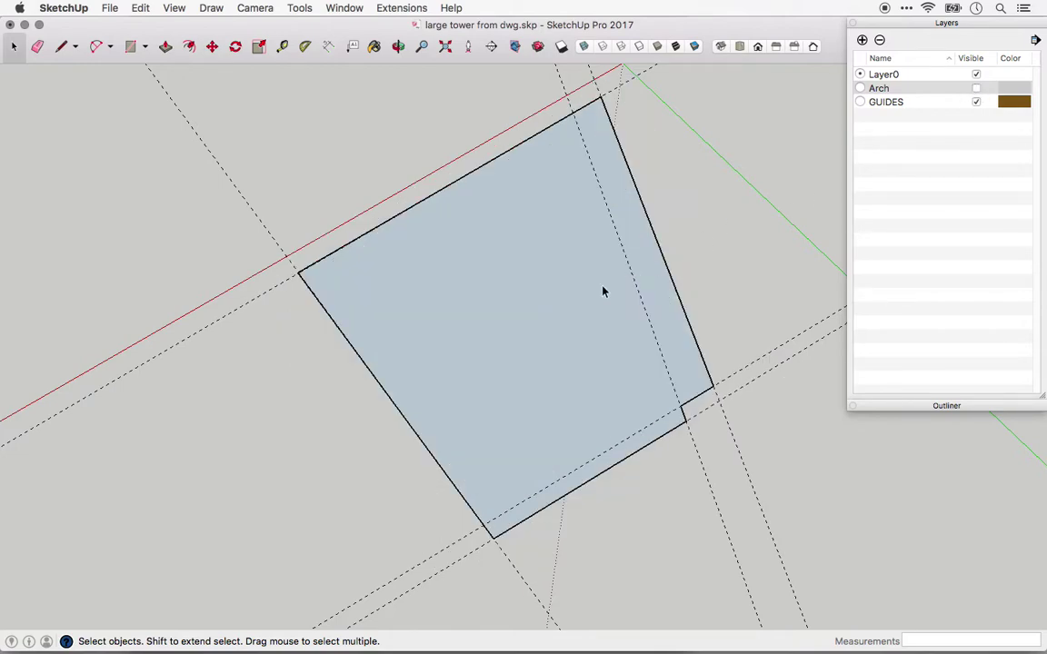
Push/pull the footprint face up 16' into a block and select its top face
{"action": "key", "text": "p"}
{"action": "mouse_move", "coordinate": [495, 351]}
{"action": "middle_mouse_down"}
{"action": "mouse_move", "coordinate": [542, 250]}
{"action": "mouse_move", "coordinate": [522, 316]}
{"action": "middle_mouse_up"}
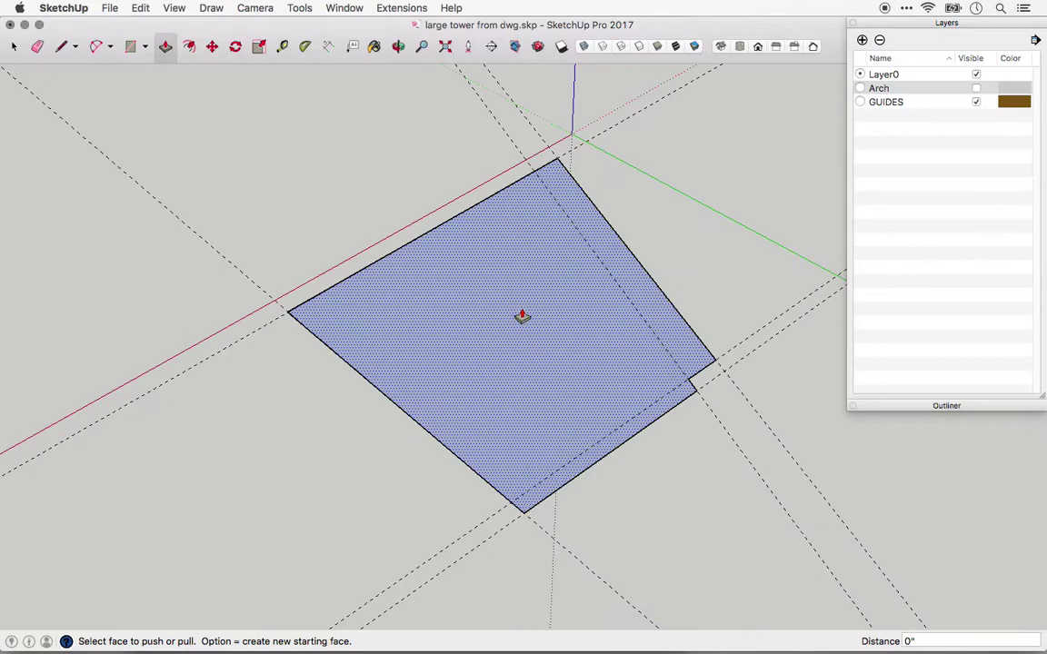
{"action": "left_click_drag", "start_coordinate": [522, 316], "coordinate": [524, 273]}
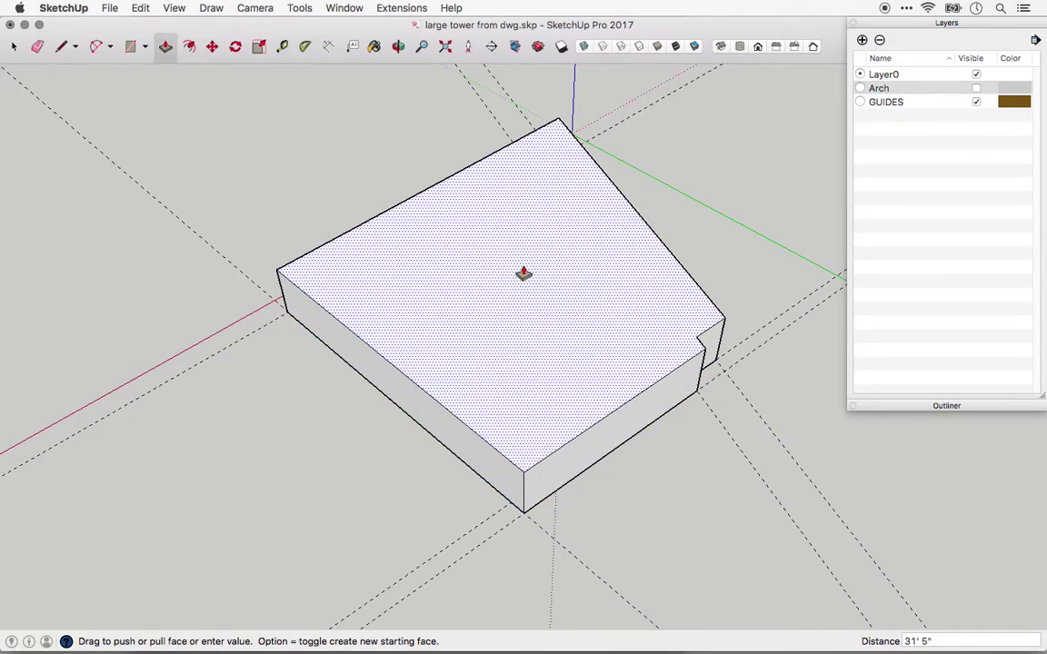
{"action": "type", "text": "16'"}
{"action": "key", "text": "Return"}
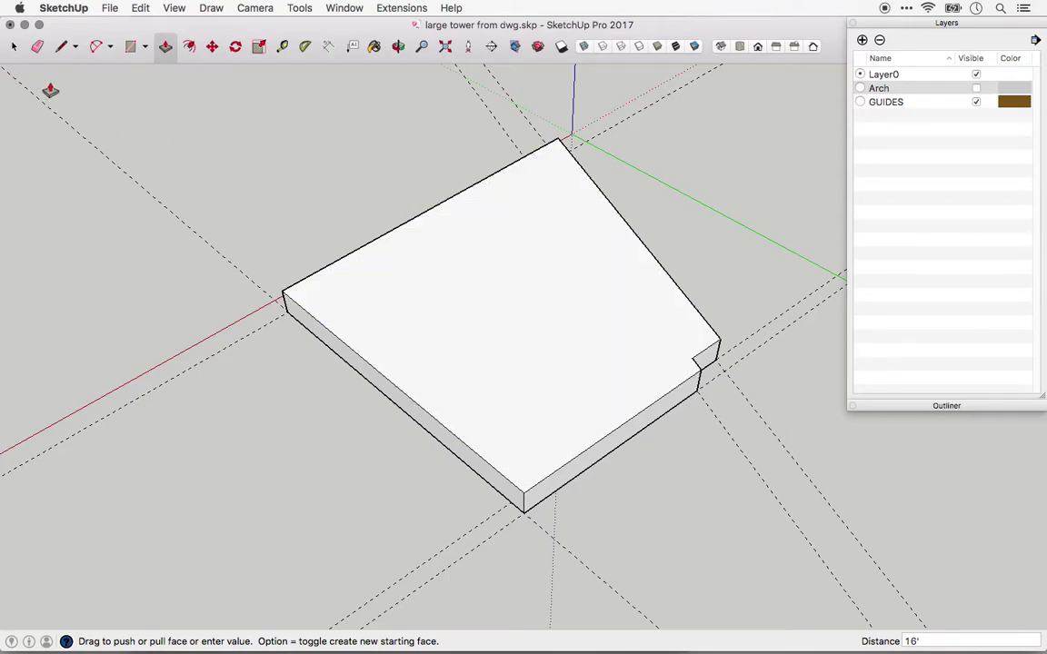
{"action": "left_click", "coordinate": [13, 45]}
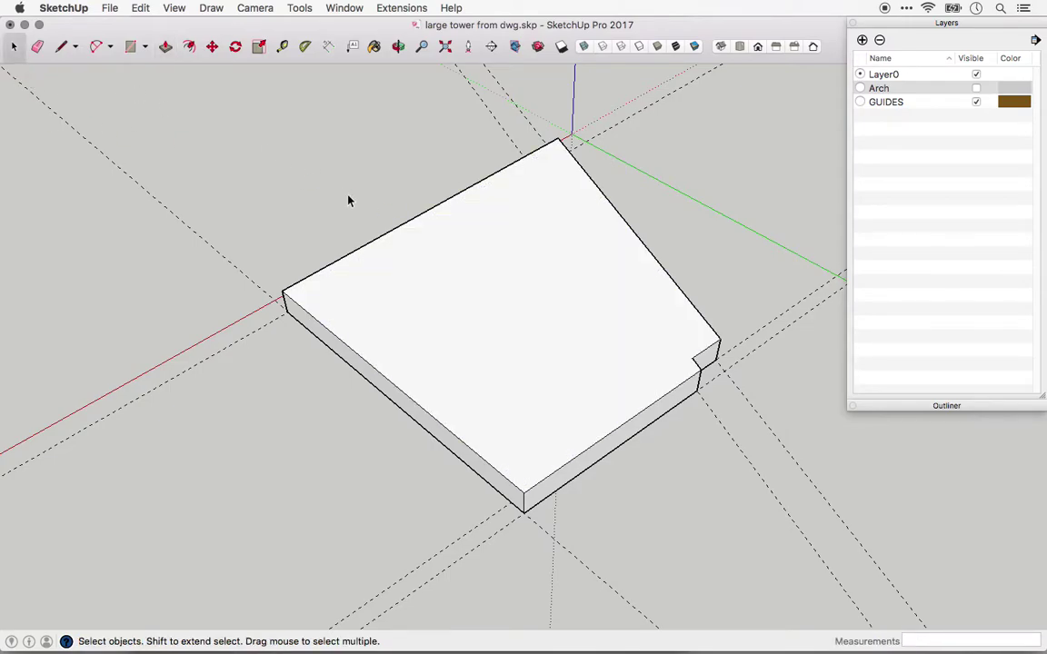
{"action": "left_click", "coordinate": [435, 306]}
Delete the block's top face, then draw and undo two stray corner lines
{"action": "key", "text": "Delete"}
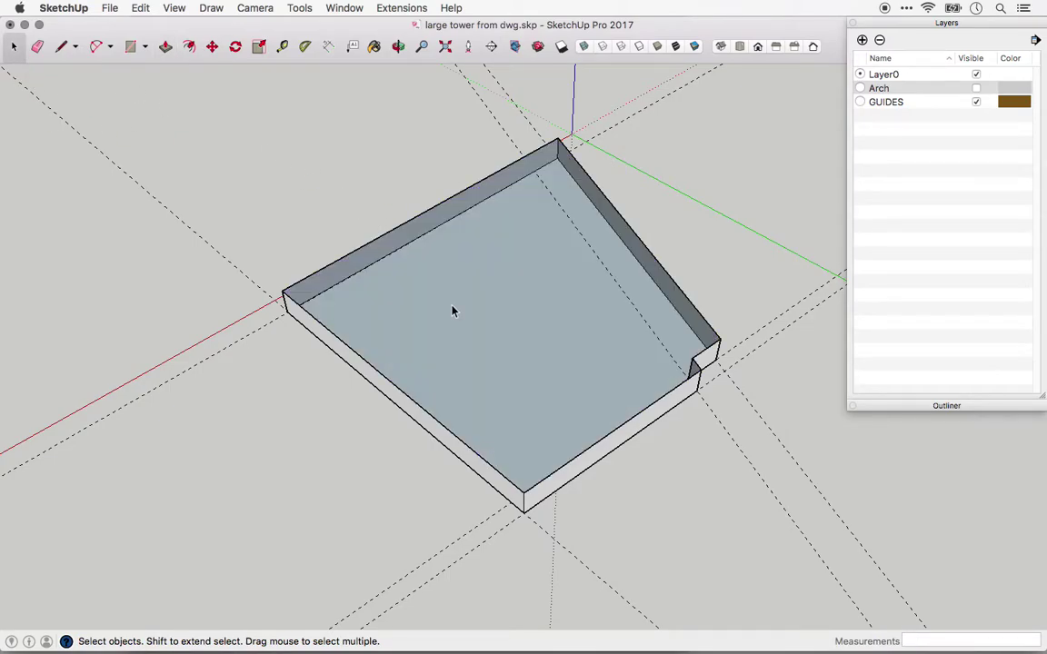
{"action": "mouse_move", "coordinate": [450, 308]}
{"action": "middle_mouse_down"}
{"action": "mouse_move", "coordinate": [368, 340]}
{"action": "mouse_move", "coordinate": [292, 303]}
{"action": "mouse_move", "coordinate": [404, 304]}
{"action": "middle_mouse_up"}
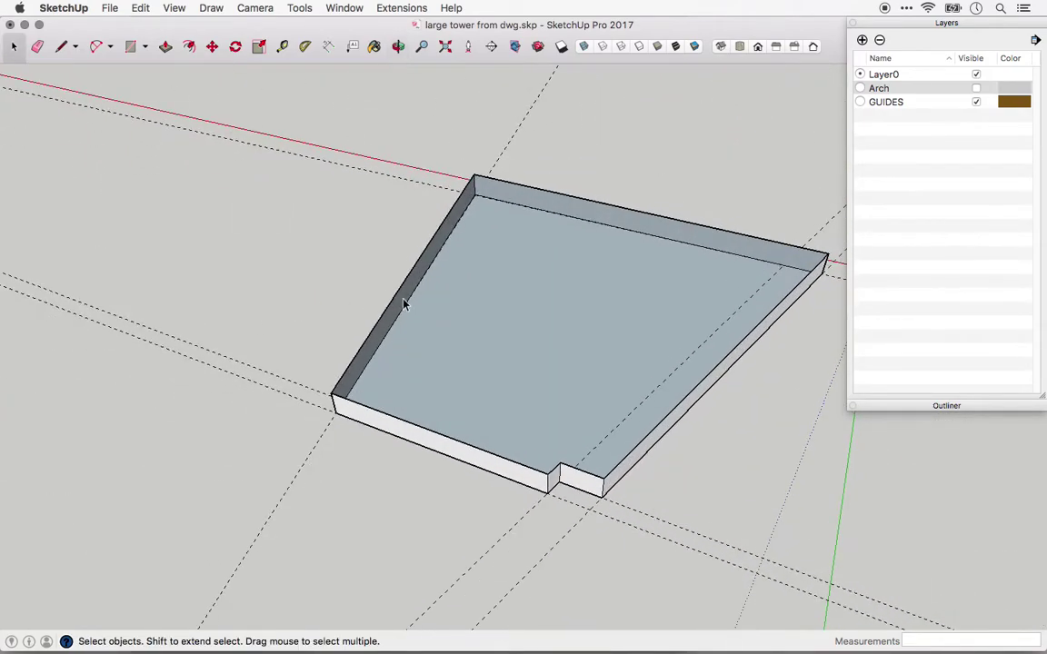
{"action": "key", "text": "l"}
{"action": "scroll", "coordinate": [509, 291], "scroll_direction": "up", "scroll_amount": 2}
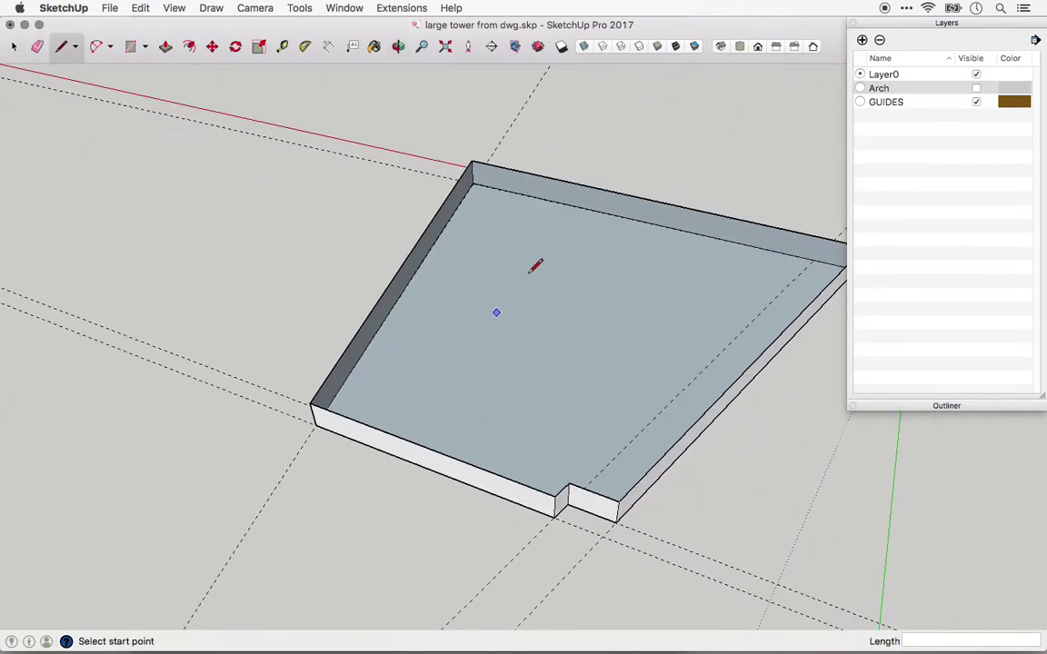
{"action": "scroll", "coordinate": [537, 264], "scroll_direction": "up", "scroll_amount": 3}
{"action": "left_click", "coordinate": [578, 171]}
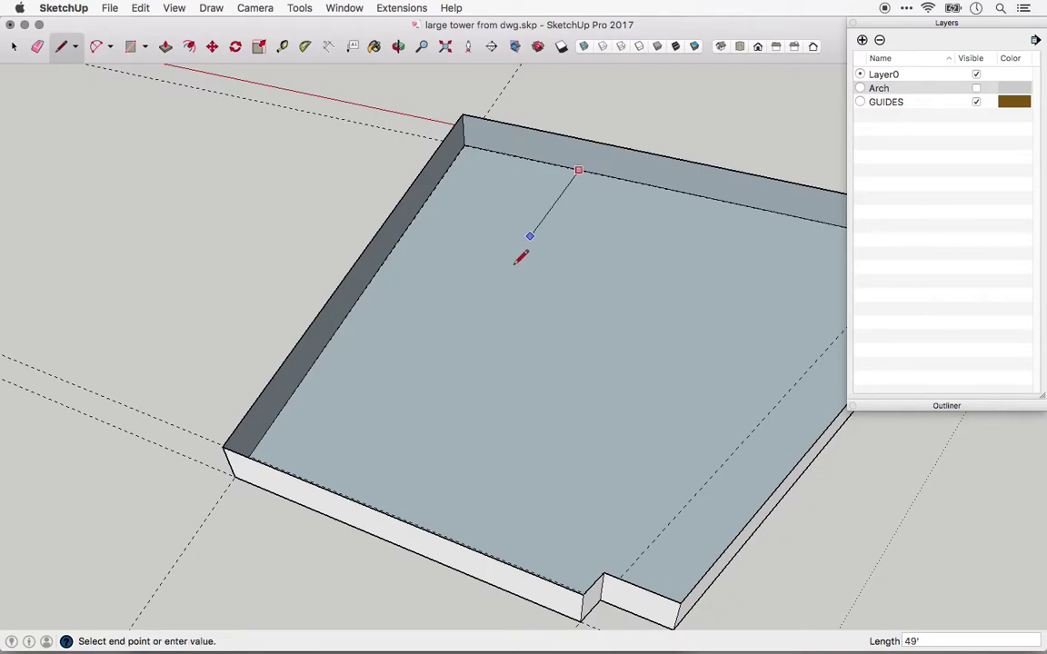
{"action": "left_click", "coordinate": [498, 274]}
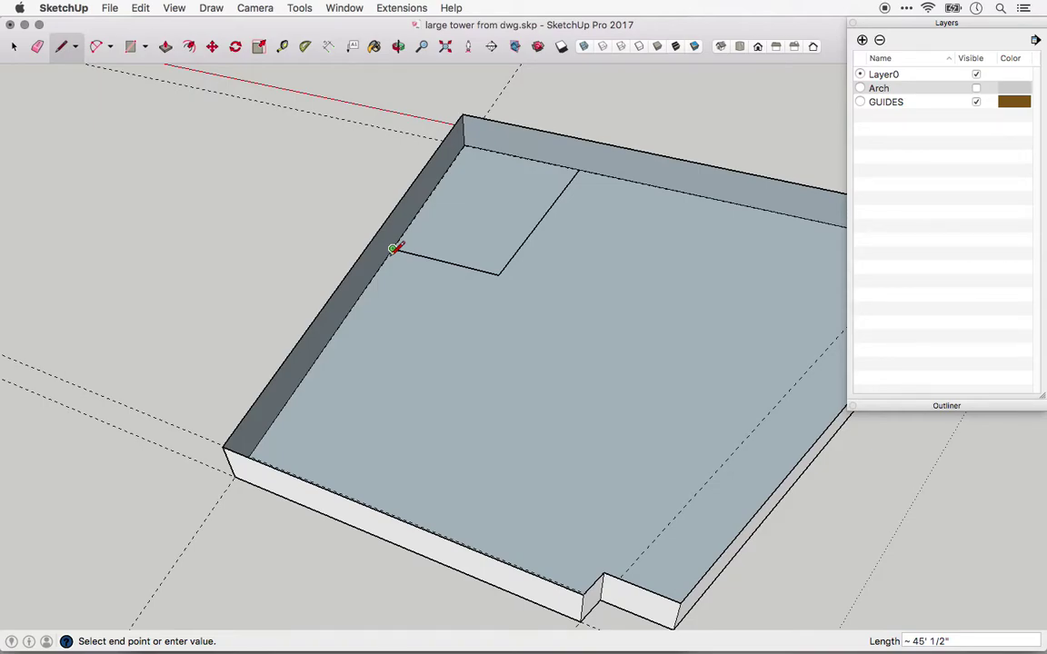
{"action": "left_click", "coordinate": [392, 249]}
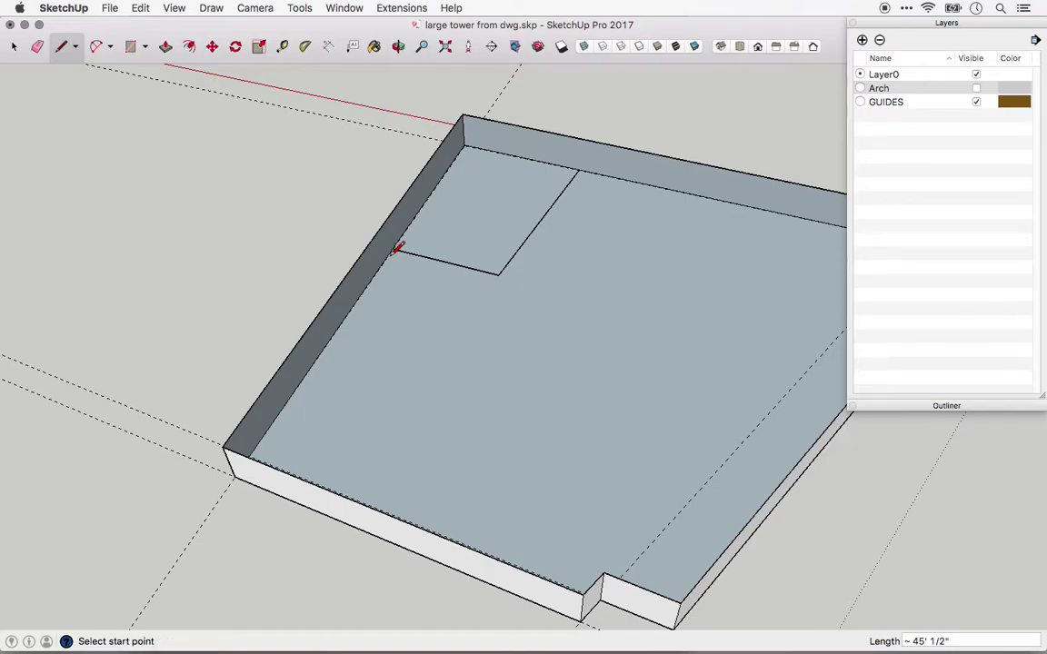
{"action": "key", "text": "ctrl+z"}
{"action": "key", "text": "ctrl+z"}
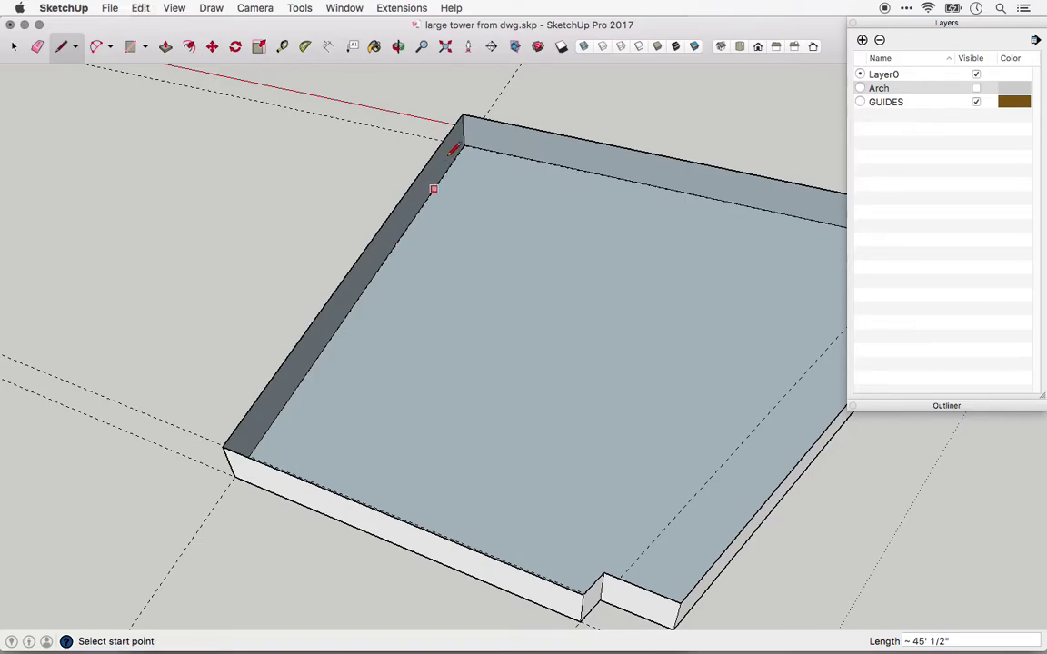
Draw an edge between the block's top corners to restore the top face
{"action": "left_click", "coordinate": [461, 116]}
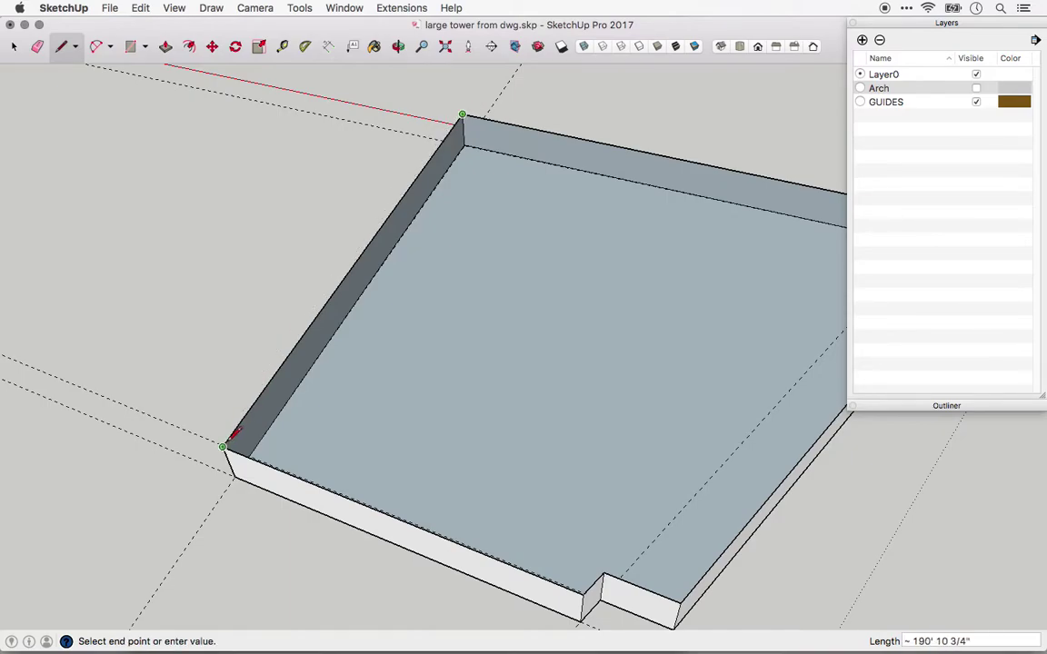
{"action": "left_click", "coordinate": [225, 445]}
{"action": "left_click", "coordinate": [14, 46]}
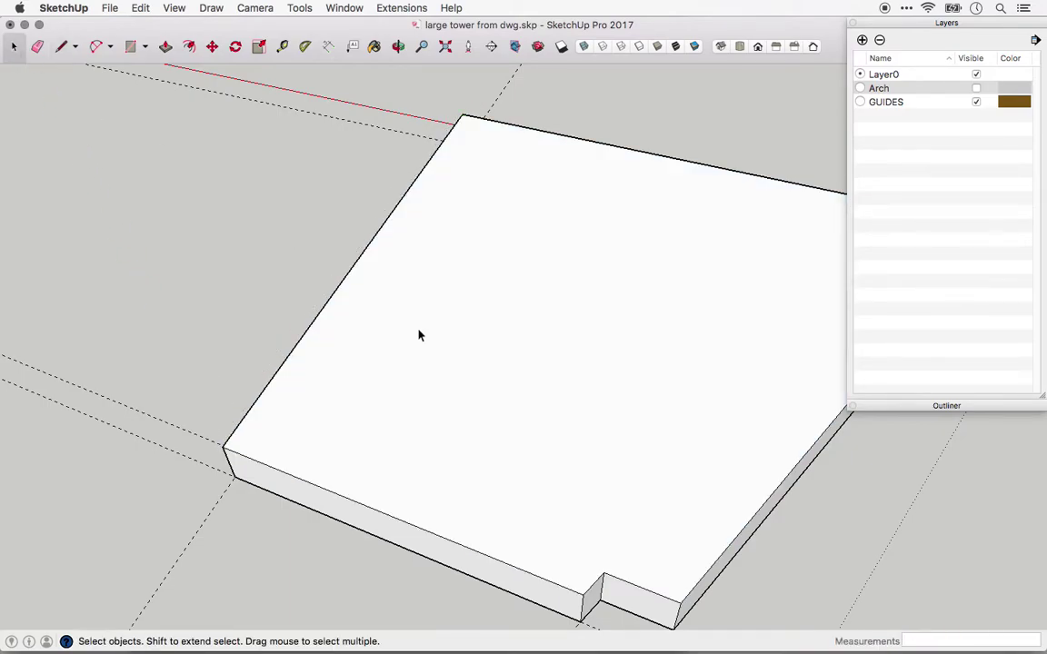
{"action": "mouse_move", "coordinate": [418, 334]}
{"action": "middle_mouse_down", "text": "shift"}
{"action": "mouse_move", "coordinate": [390, 367]}
{"action": "mouse_move", "coordinate": [752, 266]}
{"action": "middle_mouse_up", "text": "shift"}
{"action": "scroll", "coordinate": [390, 367], "scroll_direction": "down", "scroll_amount": 5}
Copy the whole slab 16' straight up to stack another level
{"action": "mouse_move", "coordinate": [516, 331]}
{"action": "middle_mouse_down"}
{"action": "mouse_move", "coordinate": [475, 346]}
{"action": "mouse_move", "coordinate": [500, 341]}
{"action": "mouse_move", "coordinate": [492, 345]}
{"action": "middle_mouse_up"}
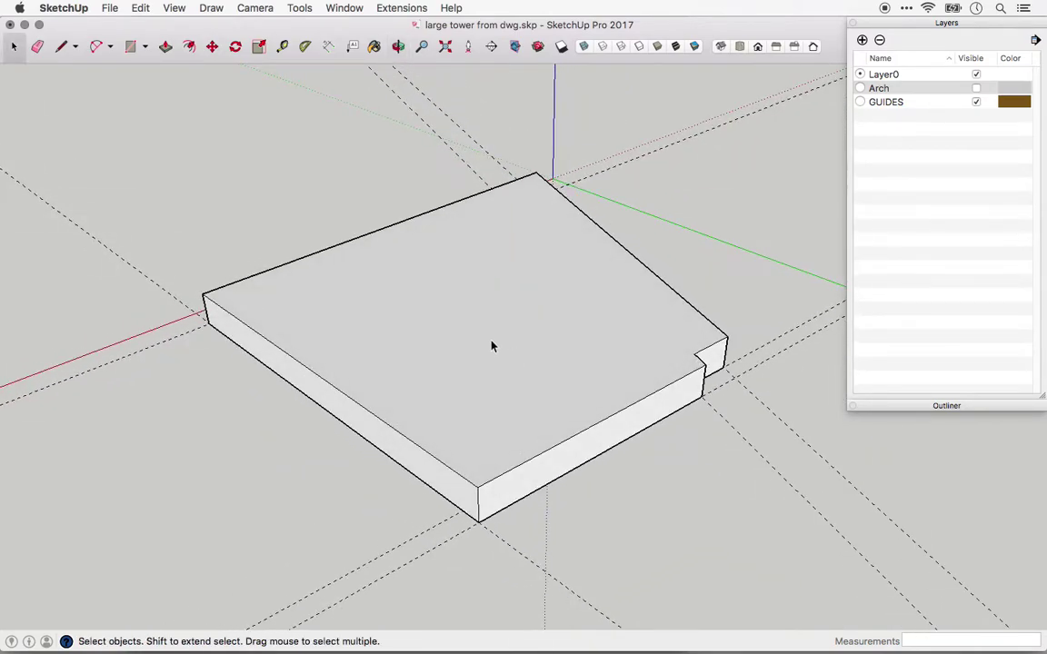
{"action": "triple_click", "coordinate": [492, 345]}
{"action": "key", "text": "m"}
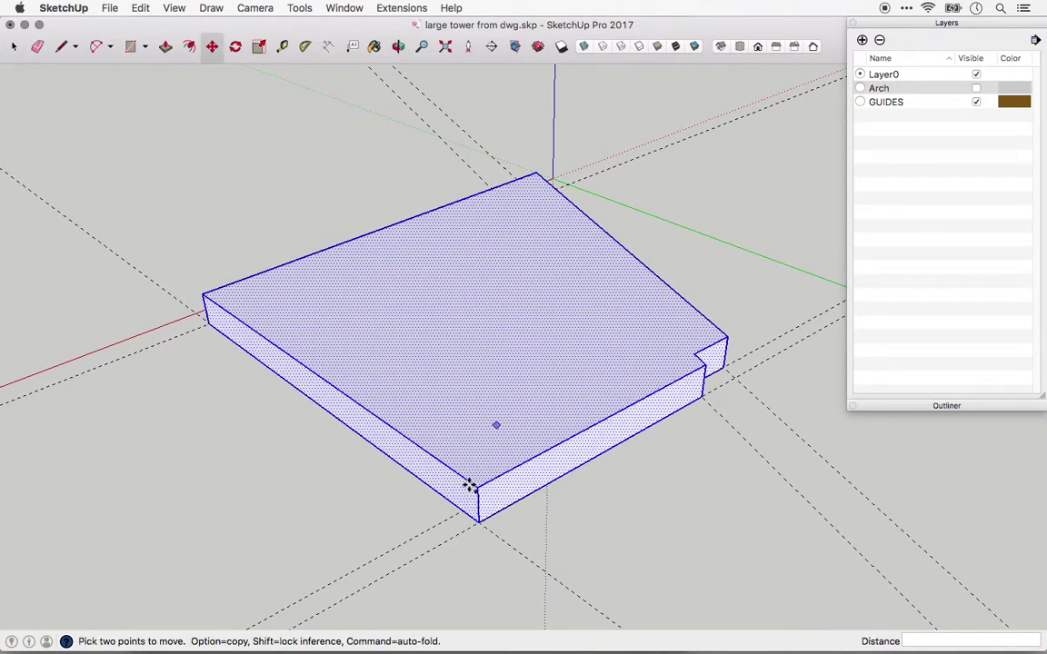
{"action": "left_click", "coordinate": [480, 520]}
{"action": "key", "text": "alt"}
{"action": "left_click", "coordinate": [478, 486]}
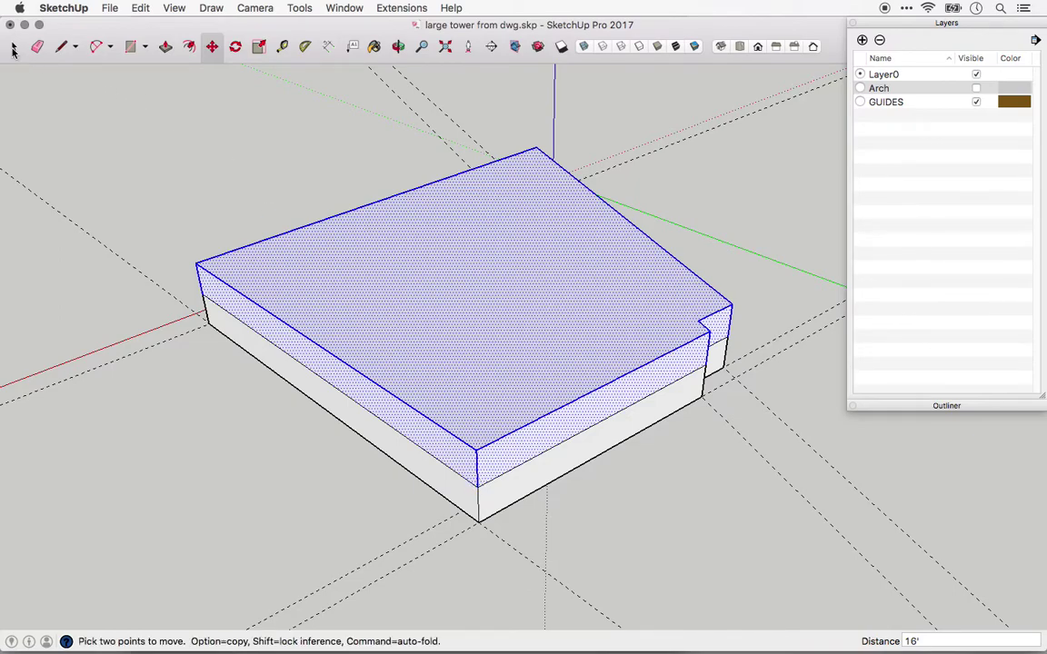
{"action": "left_click", "coordinate": [13, 47]}
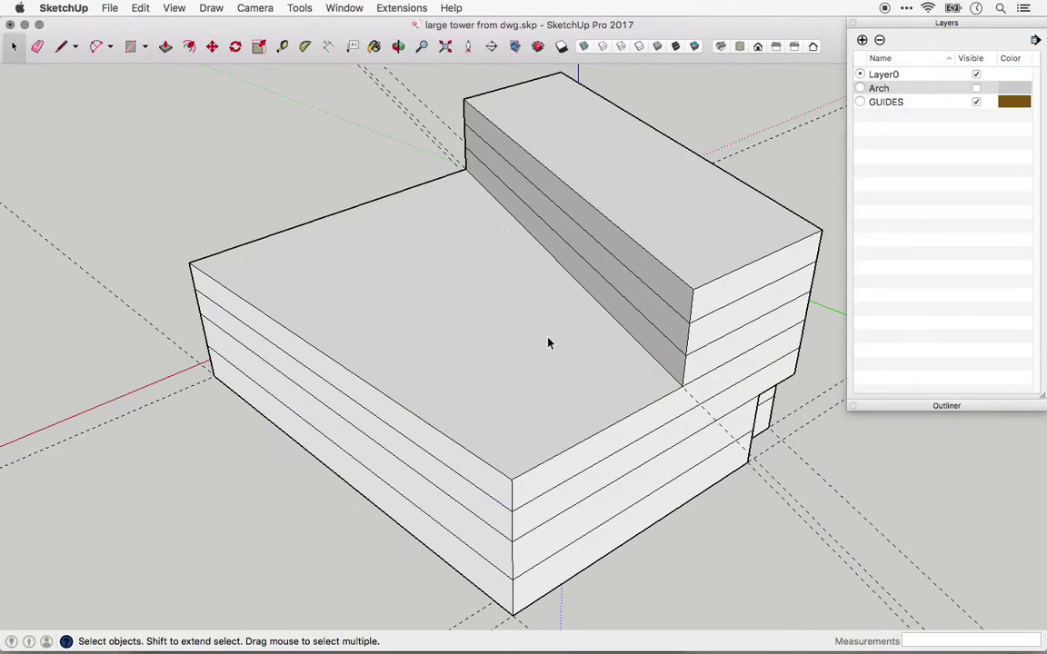
Orbit and zoom in on the lower block's long façade
{"action": "mouse_move", "coordinate": [548, 338]}
{"action": "middle_mouse_down"}
{"action": "mouse_move", "coordinate": [547, 300]}
{"action": "mouse_move", "coordinate": [654, 385]}
{"action": "mouse_move", "coordinate": [574, 401]}
{"action": "middle_mouse_up"}
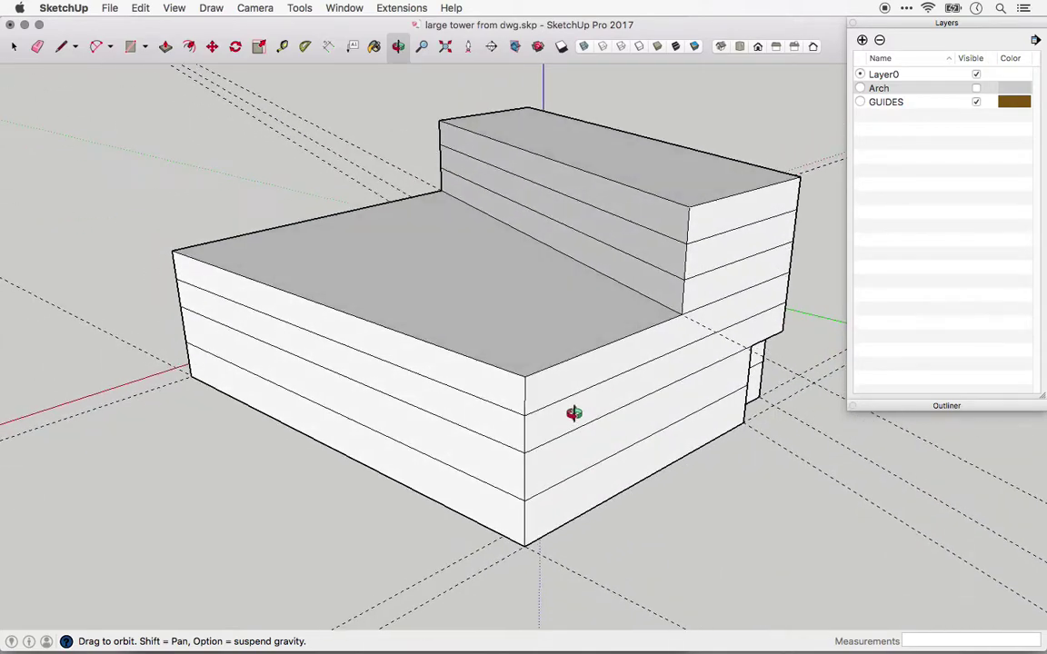
{"action": "scroll", "coordinate": [397, 459], "scroll_direction": "up", "scroll_amount": 3}
{"action": "scroll", "coordinate": [397, 460], "scroll_direction": "up", "scroll_amount": 3}
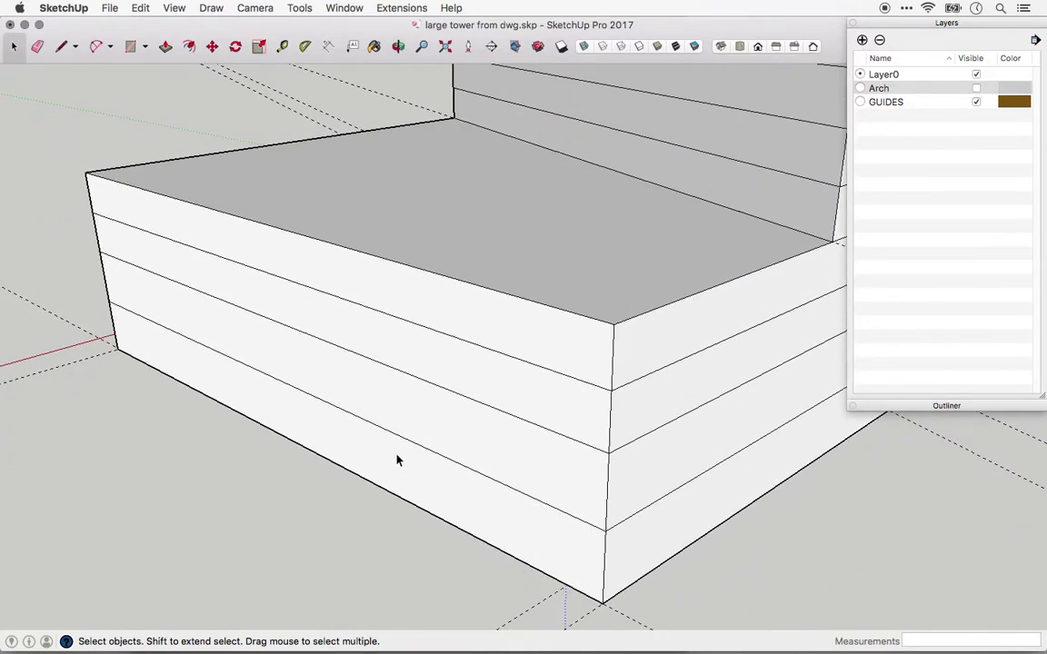
Draw a window rectangle on the ground-floor façade
{"action": "key", "text": "r"}
{"action": "scroll", "coordinate": [161, 386], "scroll_direction": "up", "scroll_amount": 3}
{"action": "scroll", "coordinate": [162, 385], "scroll_direction": "up", "scroll_amount": 2}
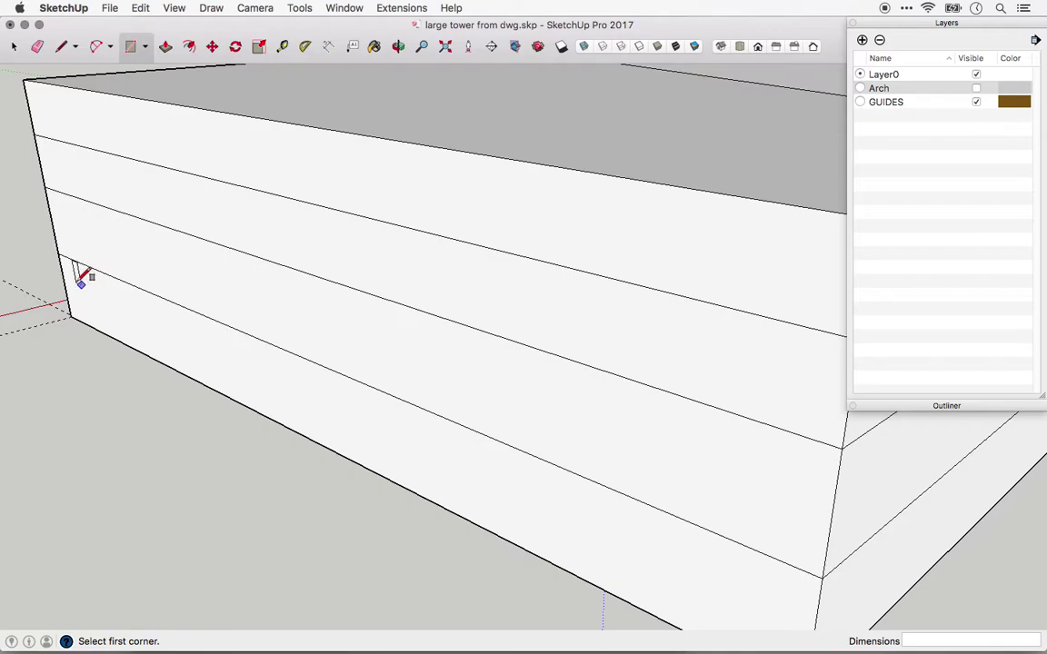
{"action": "left_click", "coordinate": [87, 284]}
{"action": "left_click", "coordinate": [212, 388]}
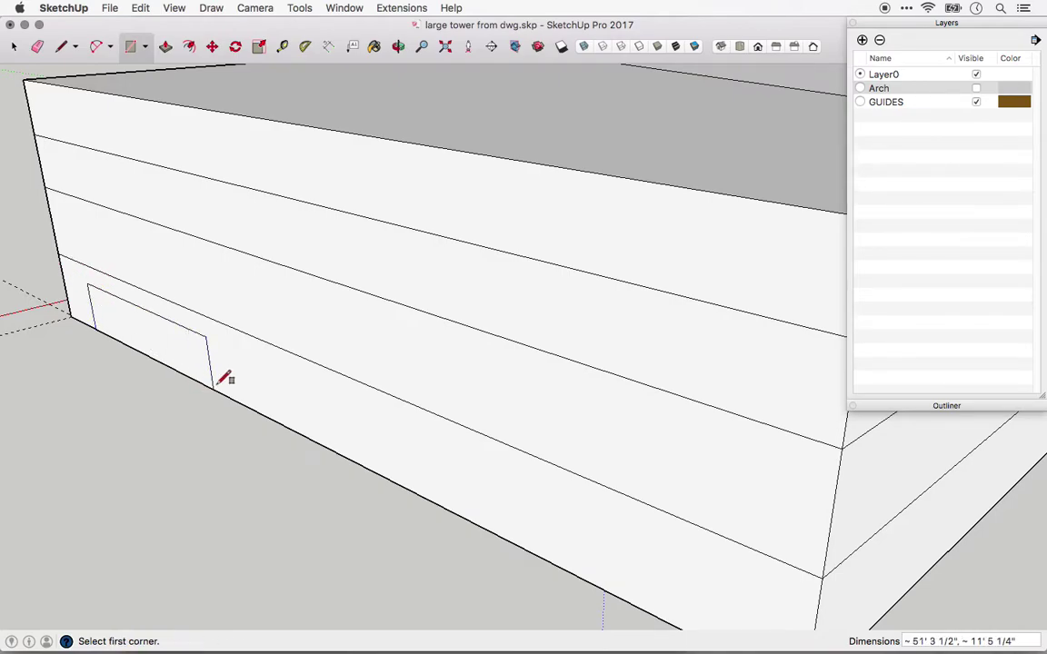
Paint the new window with translucent blue glass from Glass and Mirrors
{"action": "left_click", "coordinate": [374, 46]}
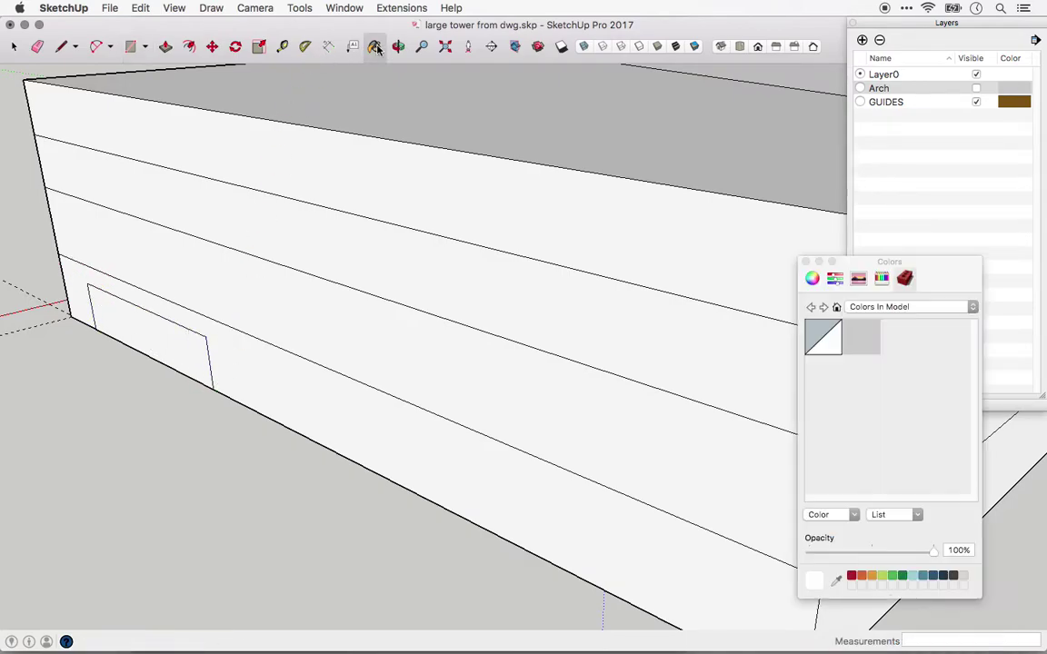
{"action": "left_click", "coordinate": [905, 309]}
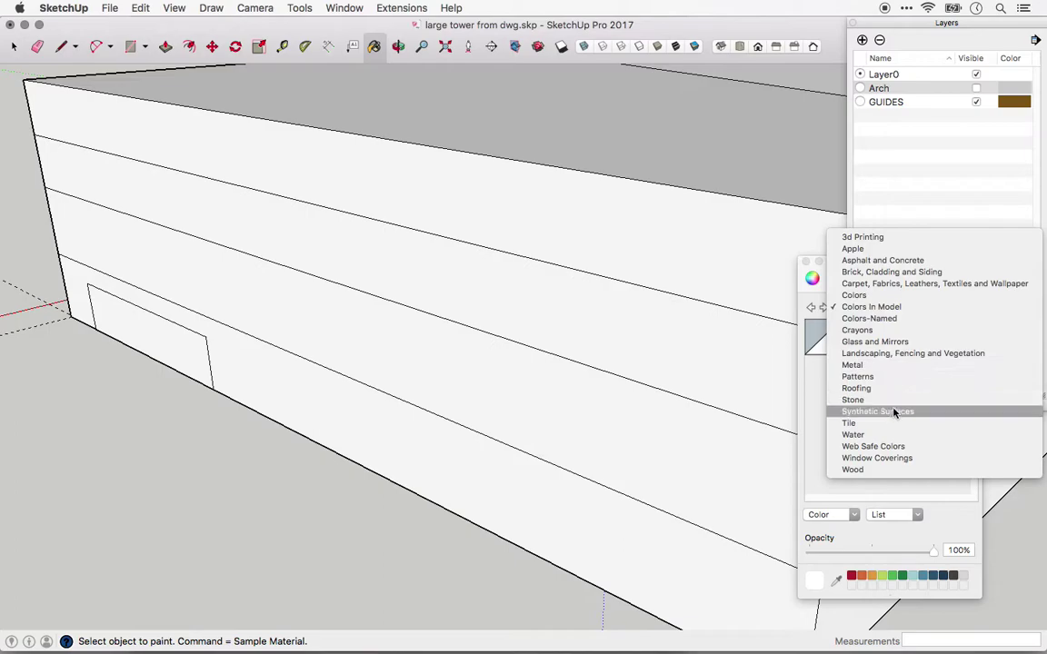
{"action": "left_click", "coordinate": [900, 341]}
{"action": "left_click", "coordinate": [938, 343]}
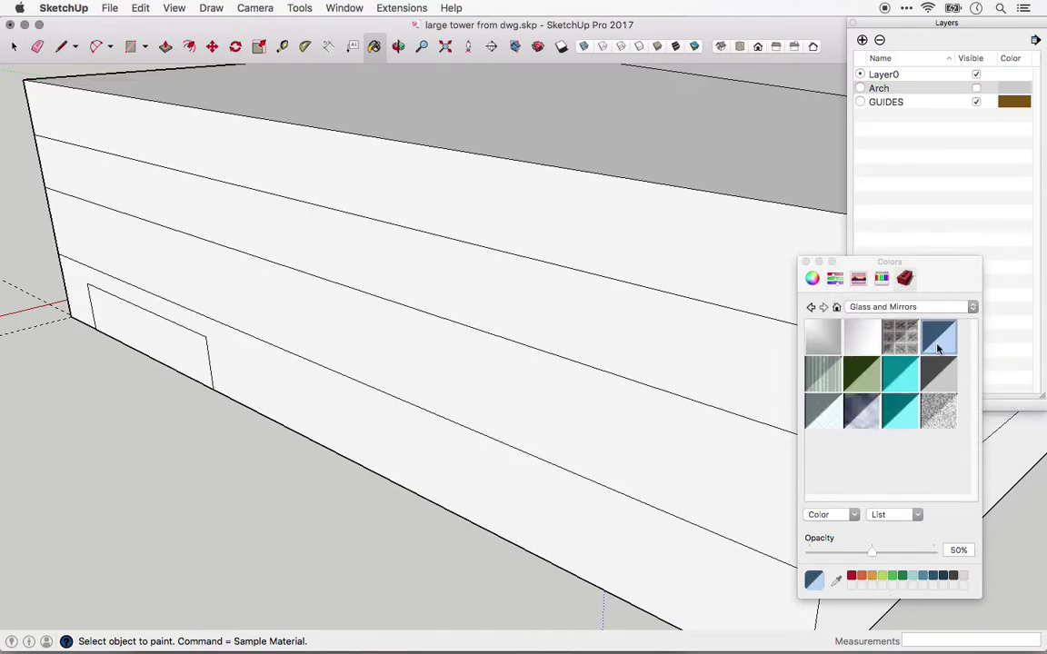
{"action": "left_click", "coordinate": [193, 360]}
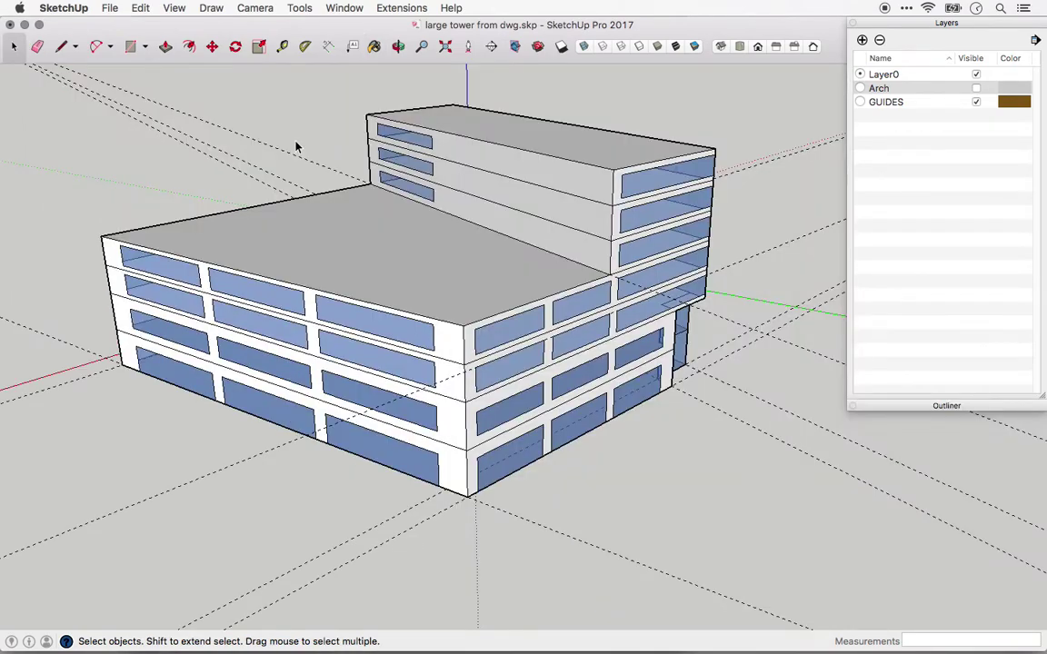
{"action": "middle_click_drag", "start_coordinate": [503, 304], "coordinate": [500, 298]}
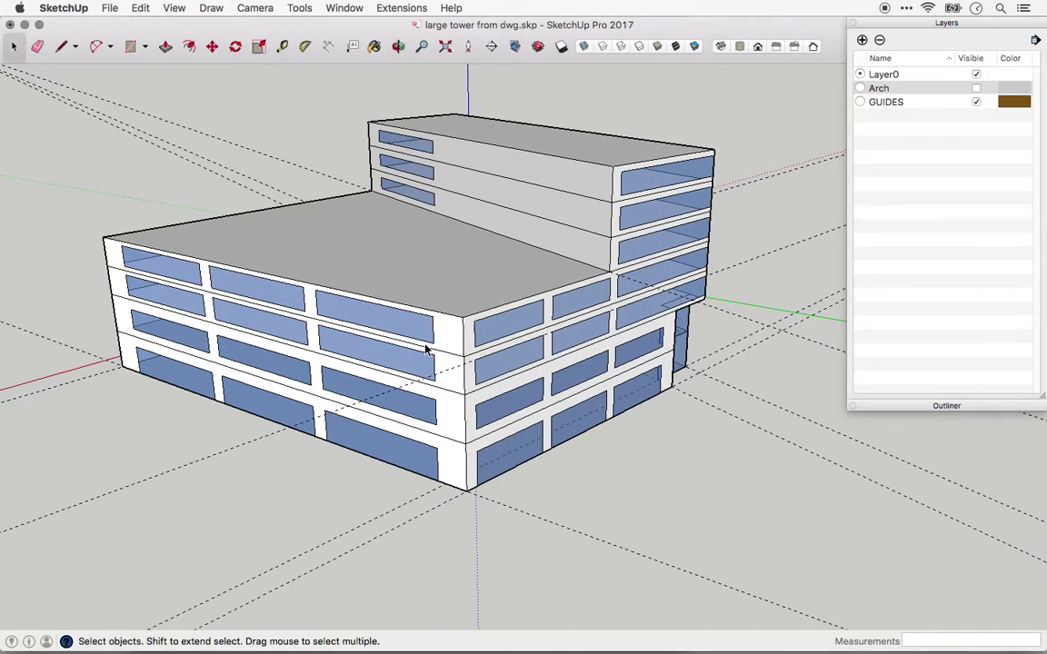
{"action": "scroll", "coordinate": [425, 351], "scroll_direction": "up", "scroll_amount": 1}
{"action": "scroll", "coordinate": [424, 352], "scroll_direction": "up", "scroll_amount": 1}
{"action": "scroll", "coordinate": [433, 355], "scroll_direction": "up", "scroll_amount": 1}
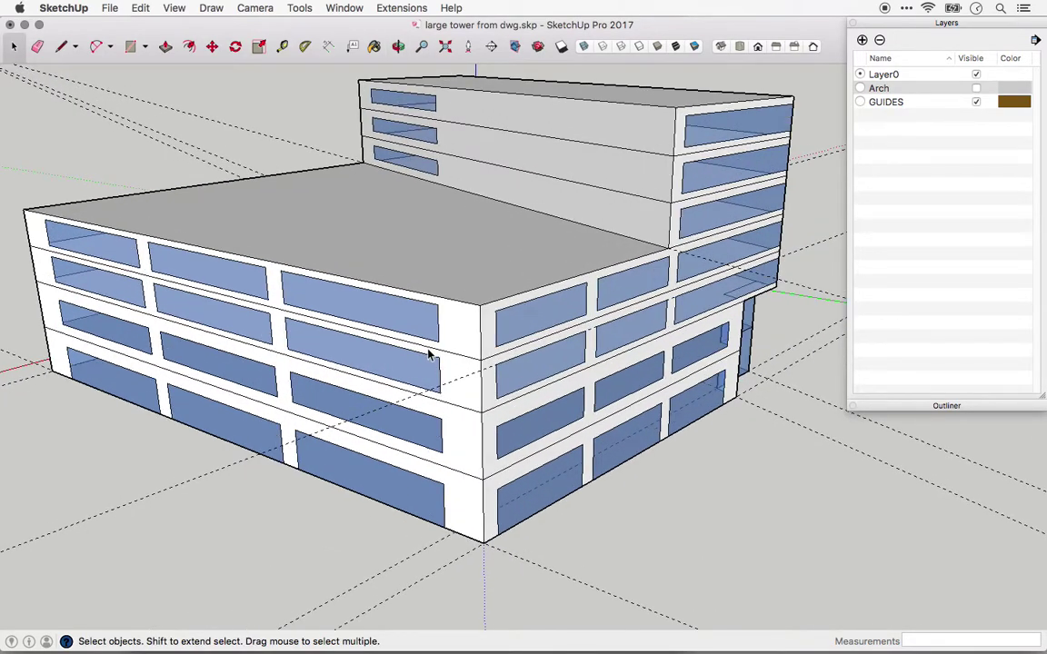
{"action": "scroll", "coordinate": [431, 355], "scroll_direction": "up", "scroll_amount": 1}
{"action": "scroll", "coordinate": [423, 355], "scroll_direction": "up", "scroll_amount": 1}
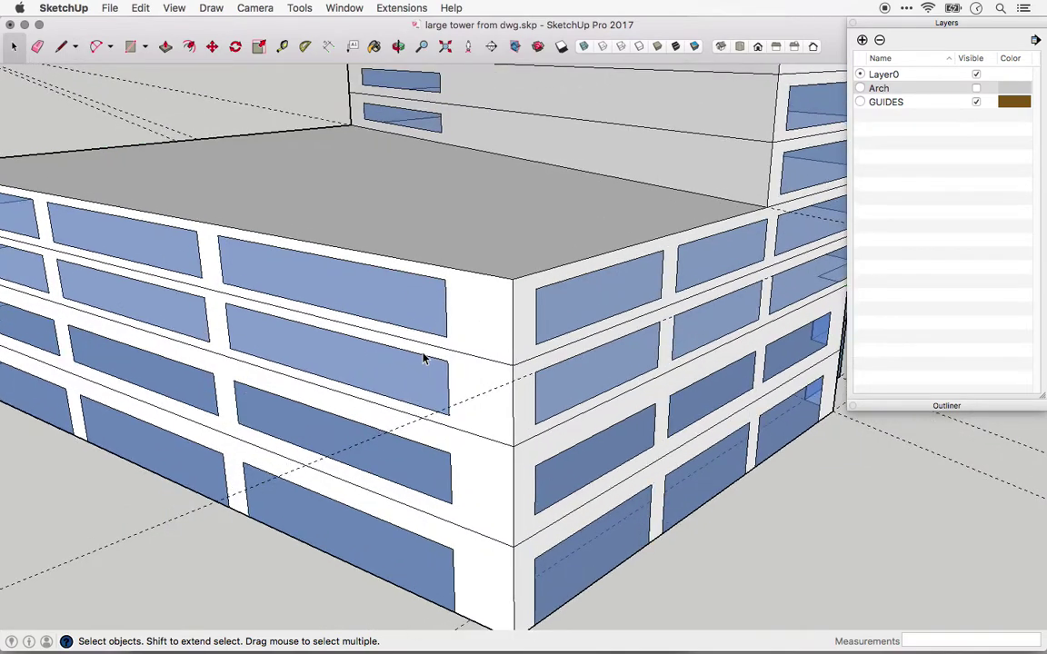
{"action": "scroll", "coordinate": [422, 357], "scroll_direction": "up", "scroll_amount": 1}
{"action": "scroll", "coordinate": [401, 373], "scroll_direction": "up", "scroll_amount": 1}
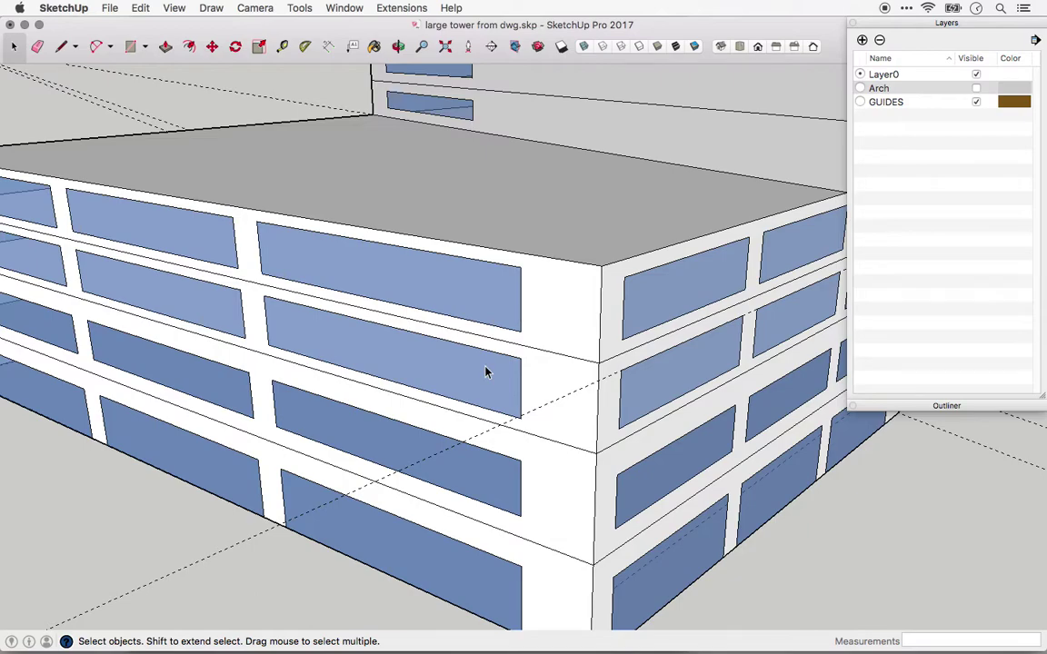
{"action": "middle_click_drag", "start_coordinate": [485, 373], "coordinate": [458, 388]}
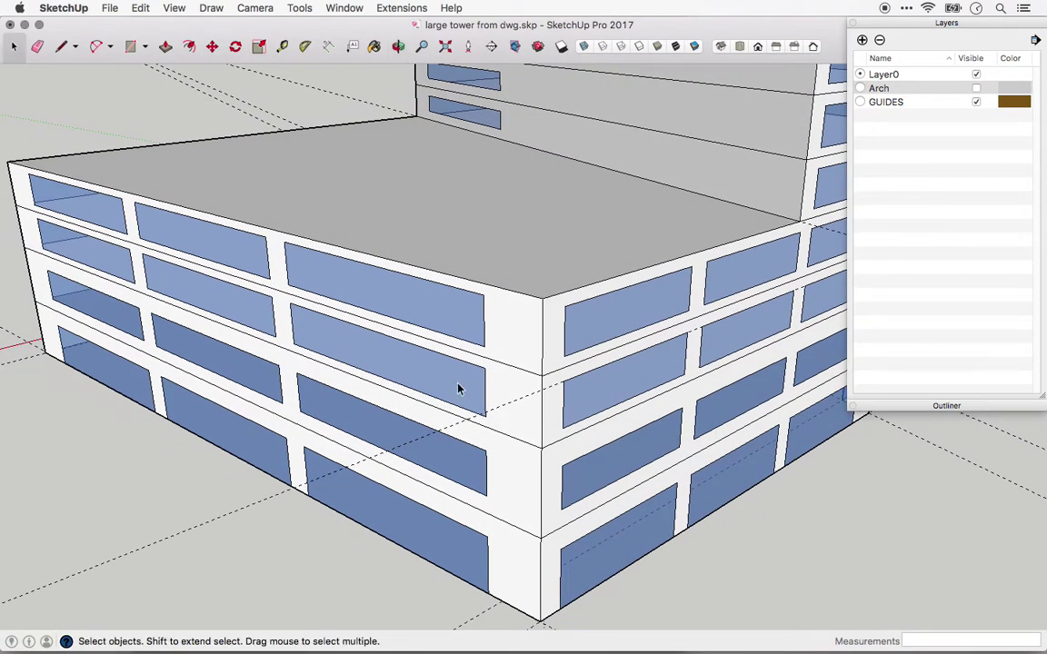
{"action": "middle_click_drag", "start_coordinate": [458, 389], "coordinate": [494, 389]}
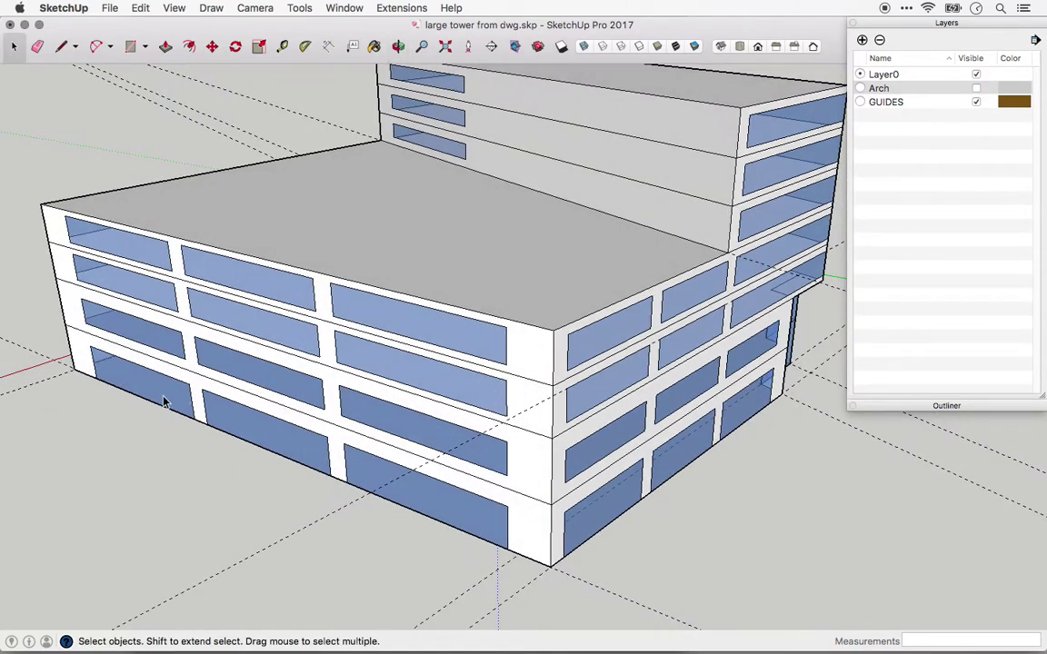
Draw a 4' line from the façade corner to begin the shading ledge
{"action": "key", "text": "l"}
{"action": "scroll", "coordinate": [123, 358], "scroll_direction": "up", "scroll_amount": 3}
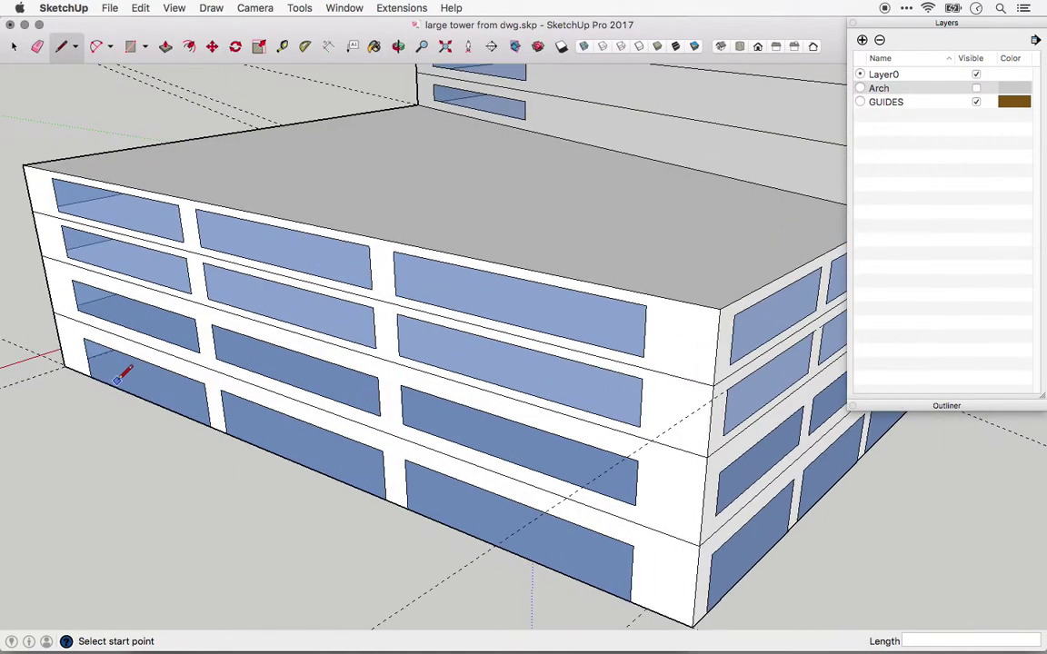
{"action": "left_click", "coordinate": [83, 338]}
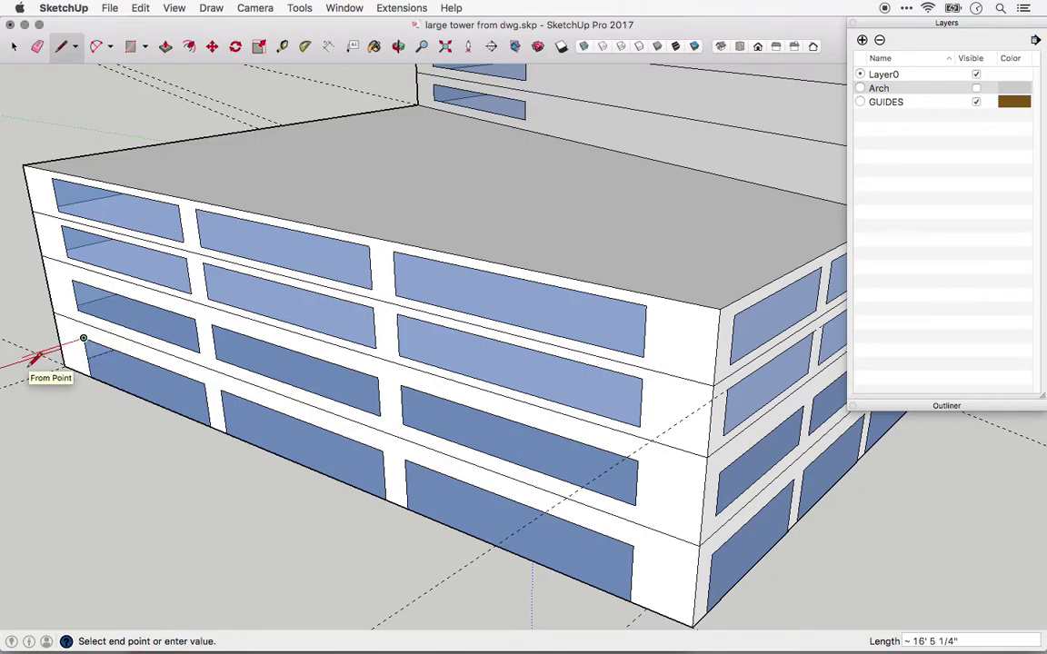
{"action": "type", "text": "4'"}
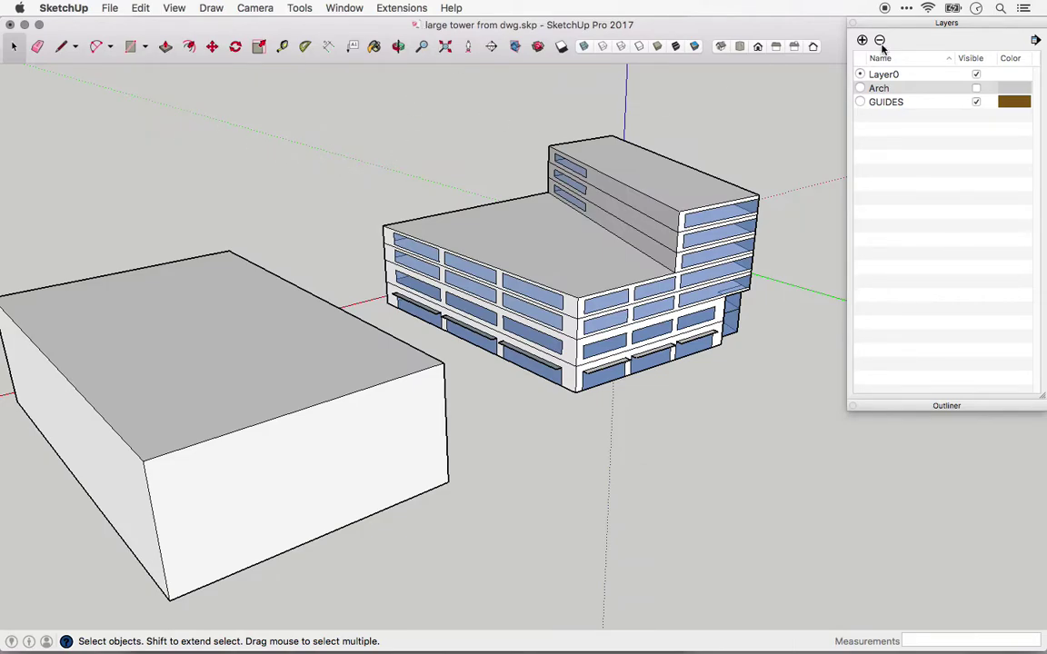
Close Layers, show the Sefaira plugin, and colour surfaces via Entity Palette's Show Entity Types
{"action": "left_click", "coordinate": [852, 24]}
{"action": "left_click", "coordinate": [401, 8]}
{"action": "mouse_move", "coordinate": [417, 25]}
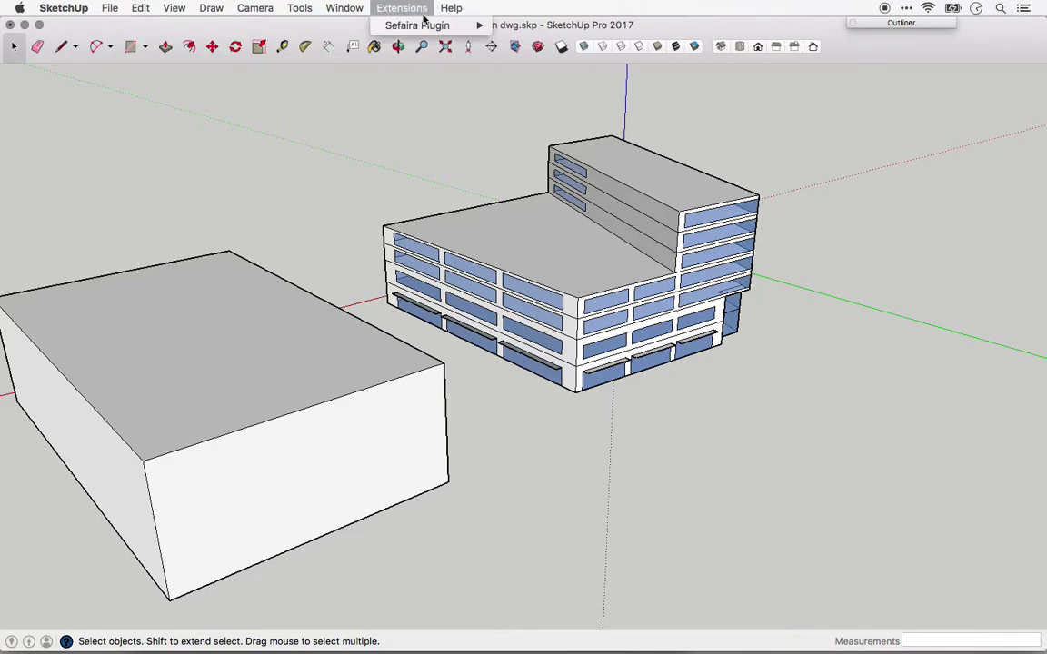
{"action": "left_click", "coordinate": [536, 30]}
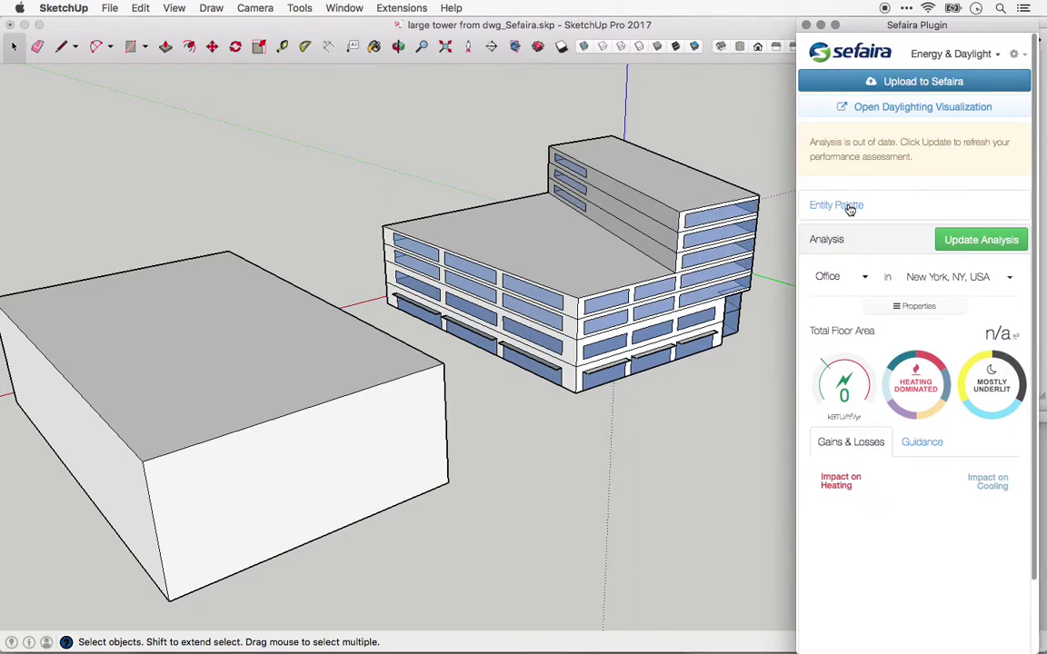
{"action": "left_click", "coordinate": [843, 206]}
{"action": "left_click", "coordinate": [841, 240]}
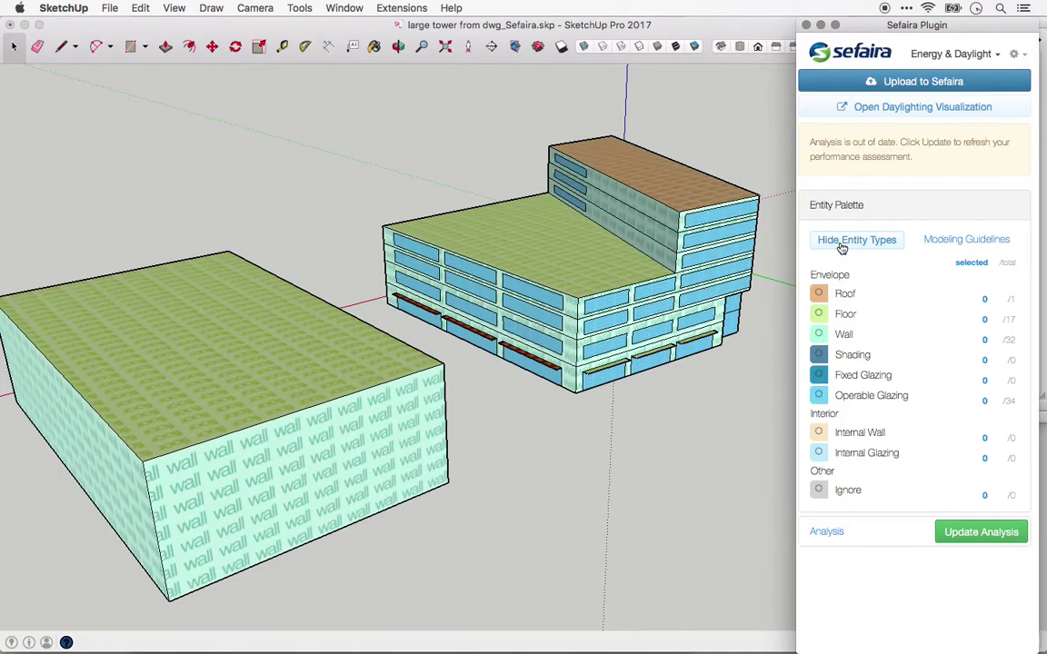
{"action": "mouse_move", "coordinate": [619, 240]}
{"action": "middle_mouse_down"}
{"action": "mouse_move", "coordinate": [680, 262]}
{"action": "mouse_move", "coordinate": [592, 255]}
{"action": "mouse_move", "coordinate": [636, 291]}
{"action": "mouse_move", "coordinate": [561, 261]}
{"action": "middle_mouse_up"}
Tag the lower tower block's top face as roof in Sefaira
{"action": "scroll", "coordinate": [543, 225], "scroll_direction": "up", "scroll_amount": 3}
{"action": "scroll", "coordinate": [533, 212], "scroll_direction": "up", "scroll_amount": 2}
{"action": "right_click", "coordinate": [558, 240]}
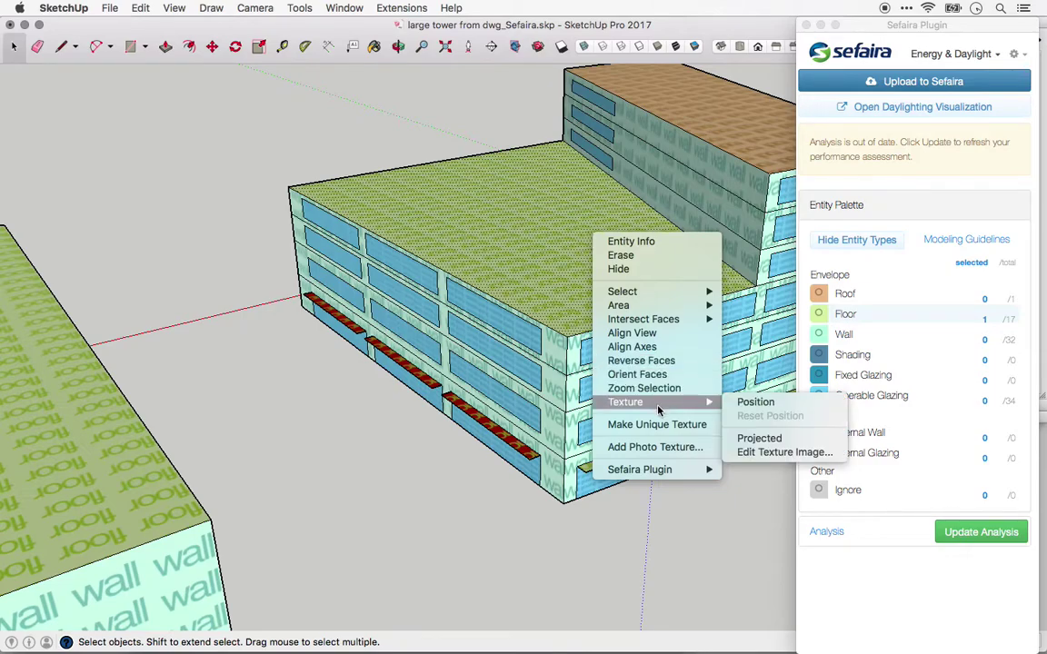
{"action": "mouse_move", "coordinate": [639, 470]}
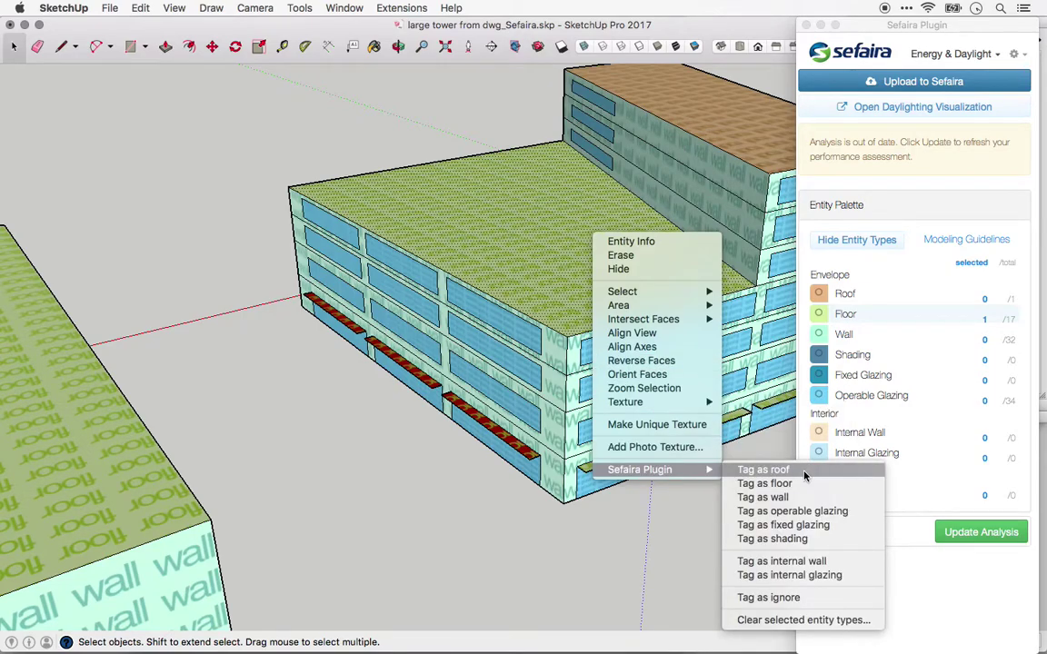
{"action": "left_click", "coordinate": [780, 471]}
Select the whole neighbouring box and tag it as shading in Sefaira
{"action": "middle_click_drag", "start_coordinate": [509, 344], "coordinate": [286, 420]}
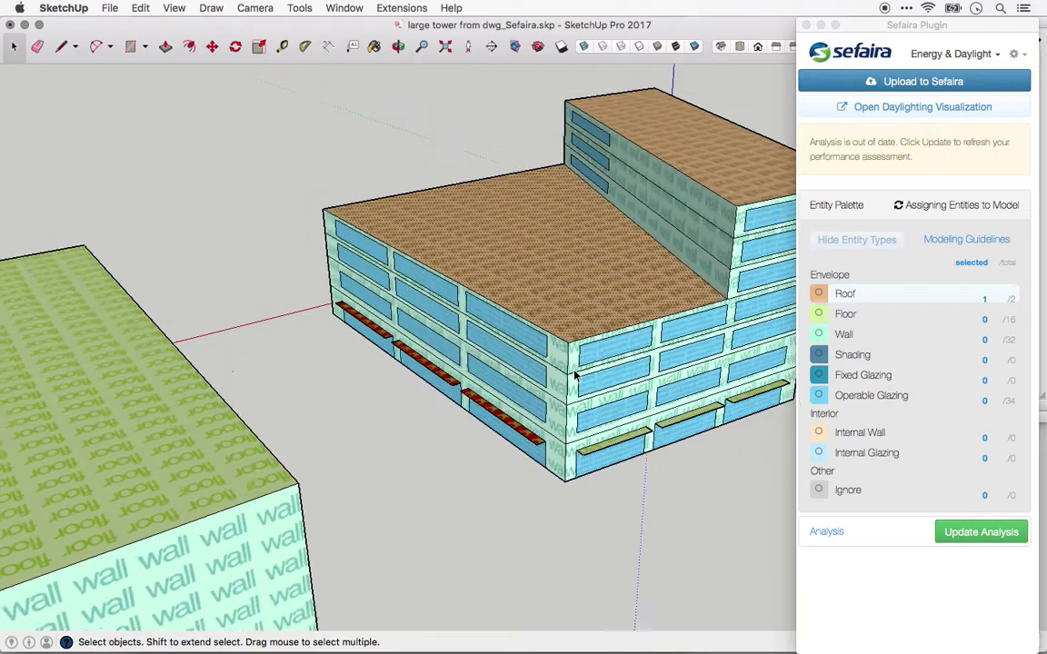
{"action": "triple_click", "coordinate": [286, 420]}
{"action": "right_click", "coordinate": [287, 420]}
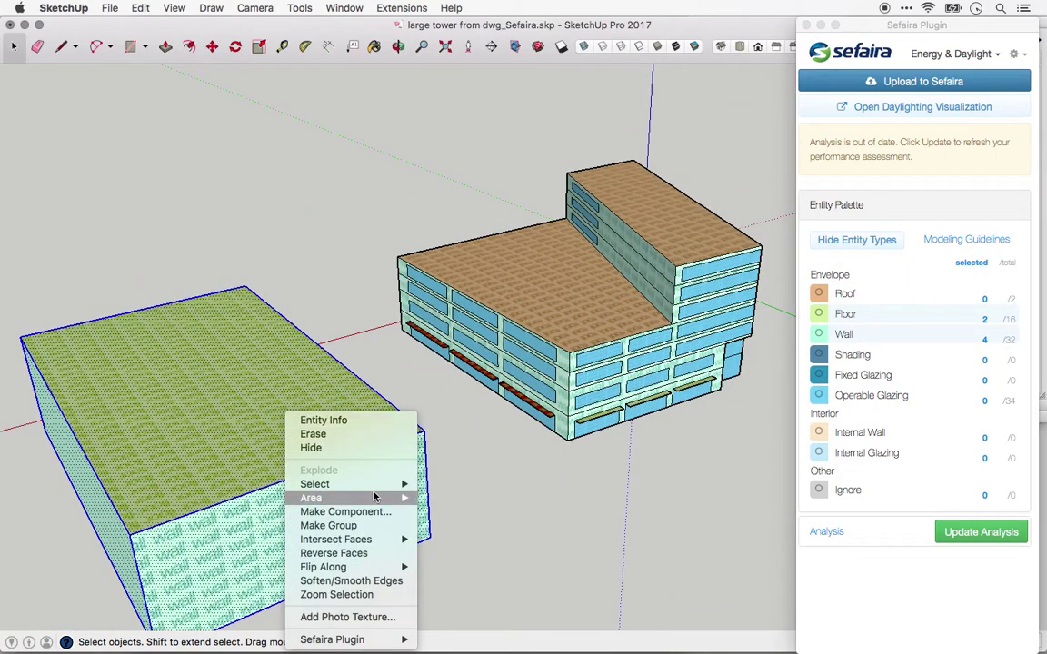
{"action": "mouse_move", "coordinate": [332, 638]}
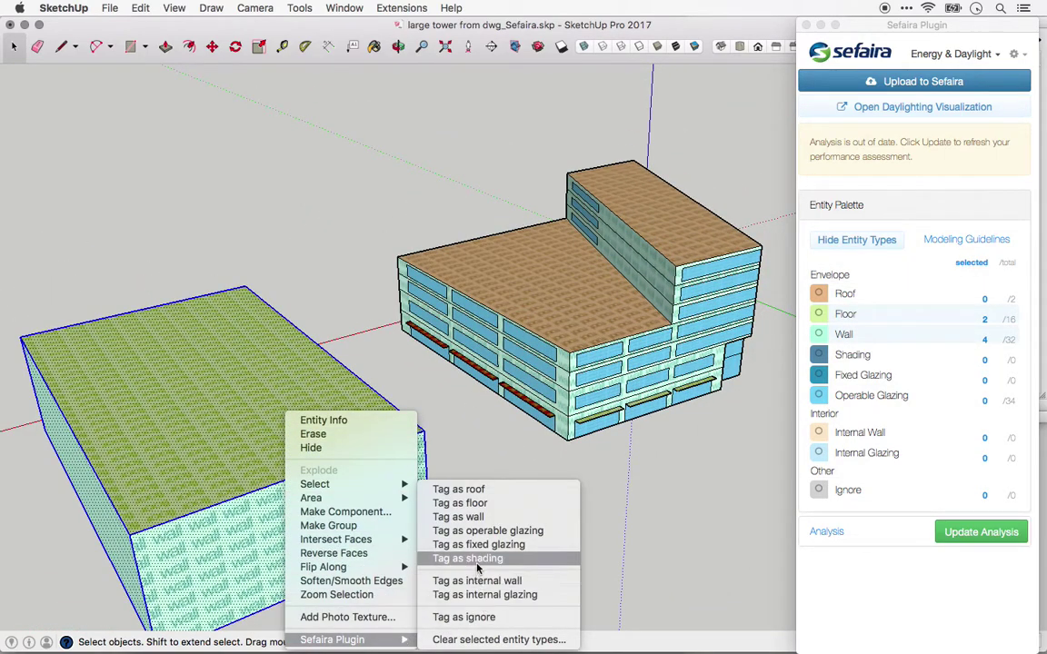
{"action": "left_click", "coordinate": [466, 558]}
Select the first ledges above the ground-floor windows
{"action": "scroll", "coordinate": [564, 373], "scroll_direction": "up", "scroll_amount": 3}
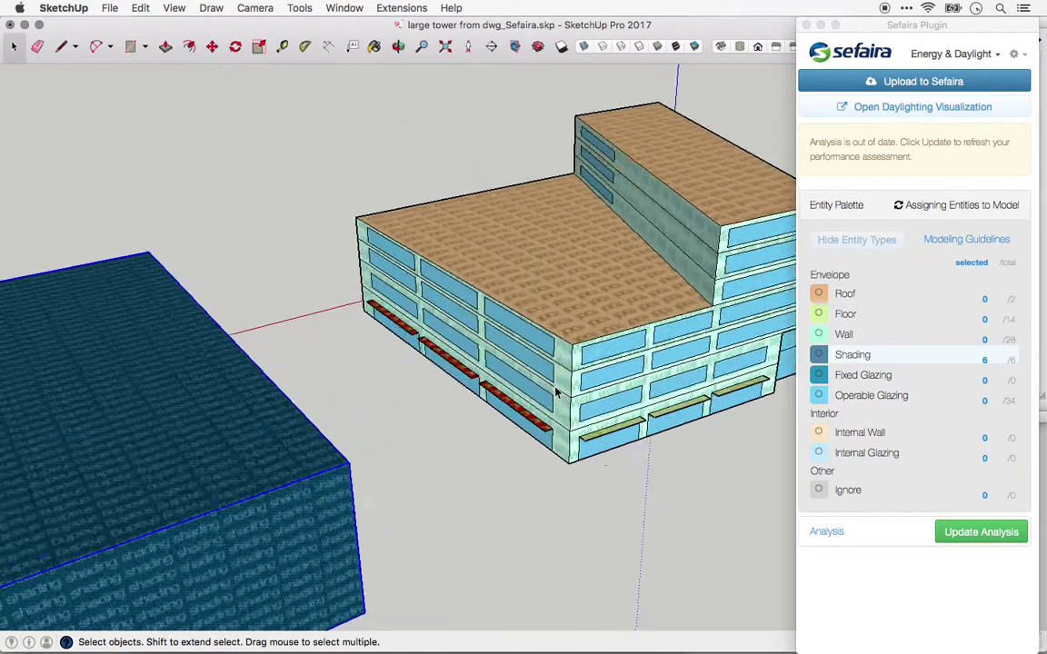
{"action": "scroll", "coordinate": [538, 389], "scroll_direction": "up", "scroll_amount": 3}
{"action": "scroll", "coordinate": [538, 389], "scroll_direction": "up", "scroll_amount": 3}
{"action": "scroll", "coordinate": [538, 389], "scroll_direction": "up", "scroll_amount": 3}
{"action": "left_click", "coordinate": [345, 327]}
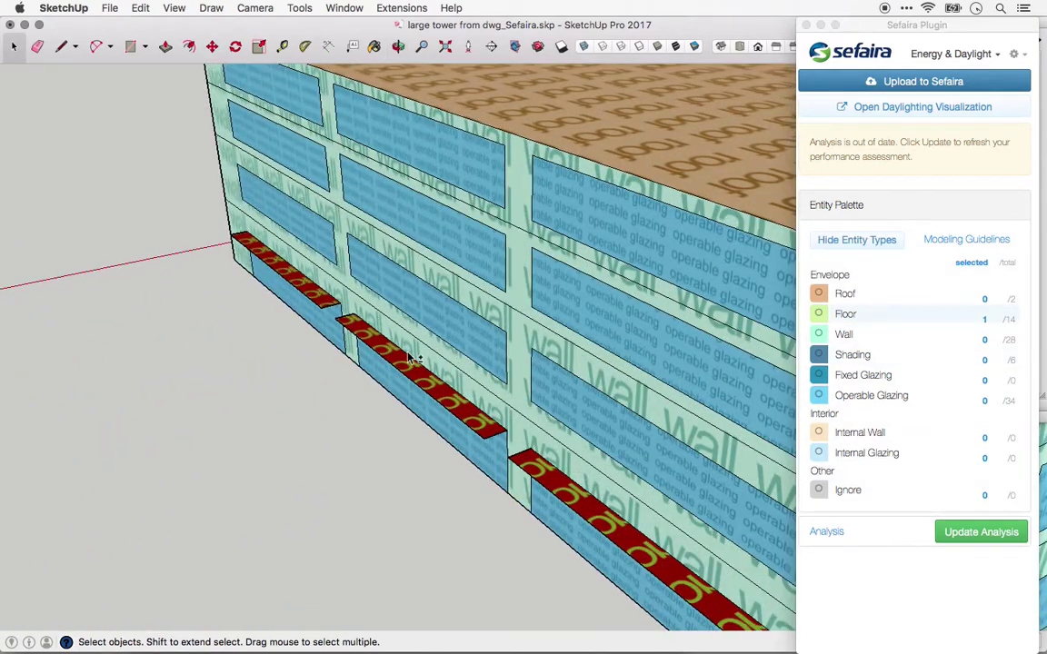
{"action": "scroll", "coordinate": [407, 366], "scroll_direction": "down", "scroll_amount": 3}
{"action": "middle_click_drag", "start_coordinate": [407, 367], "coordinate": [545, 390]}
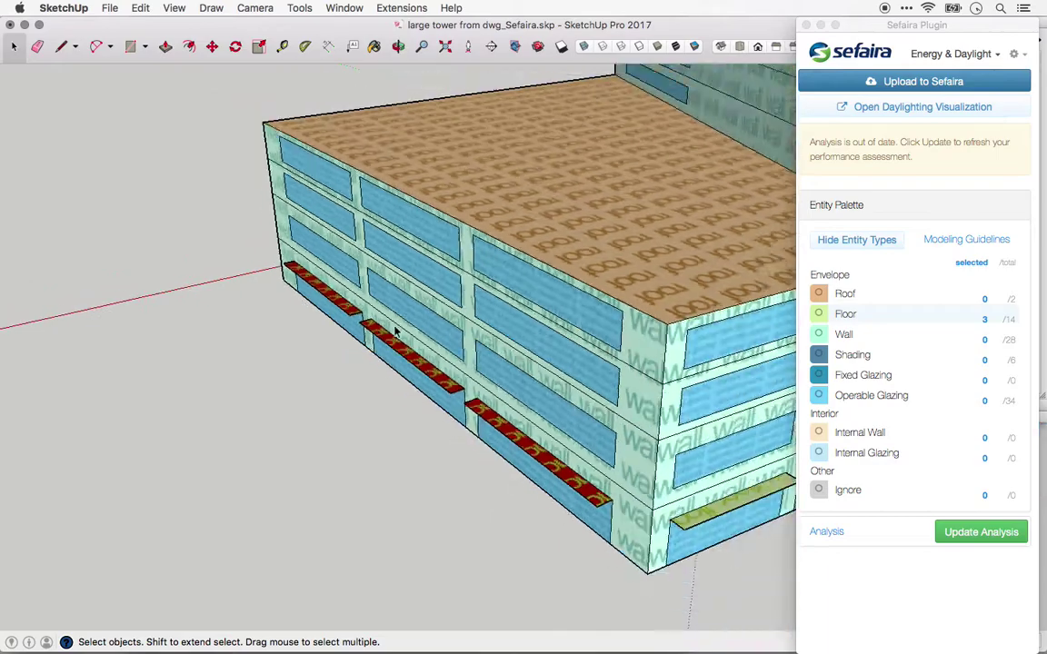
{"action": "scroll", "coordinate": [611, 397], "scroll_direction": "up", "scroll_amount": 2}
{"action": "scroll", "coordinate": [611, 397], "scroll_direction": "up", "scroll_amount": 3}
{"action": "scroll", "coordinate": [647, 460], "scroll_direction": "up", "scroll_amount": 3}
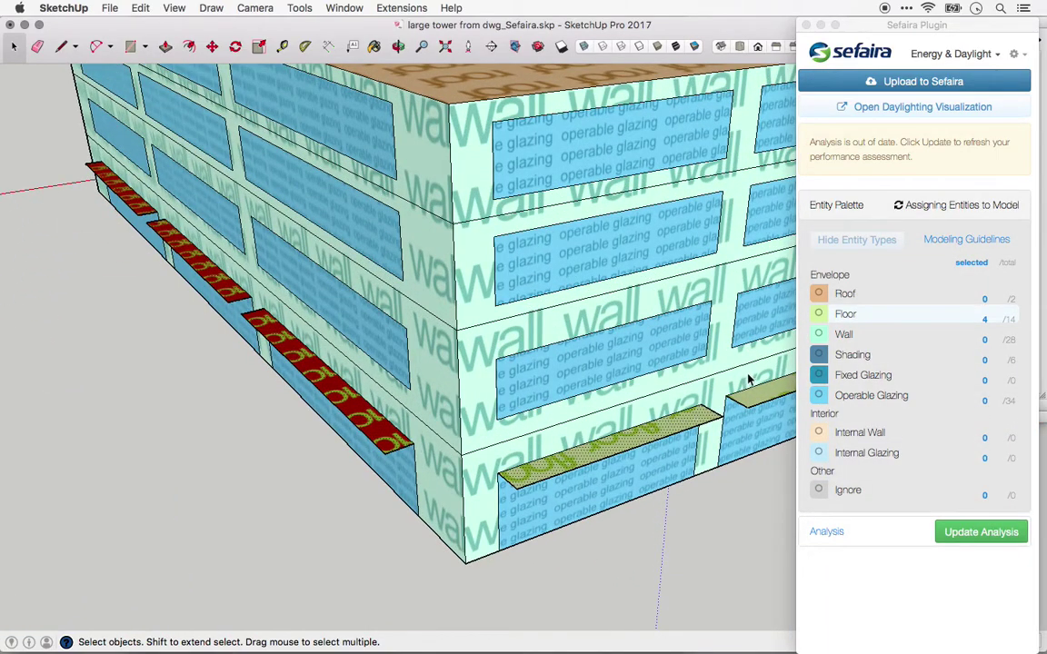
{"action": "left_click", "coordinate": [749, 405], "text": "shift"}
Add the side-façade ledge and tag all six selected ledges as Sefaira shading
{"action": "middle_click_drag", "start_coordinate": [750, 406], "coordinate": [373, 449]}
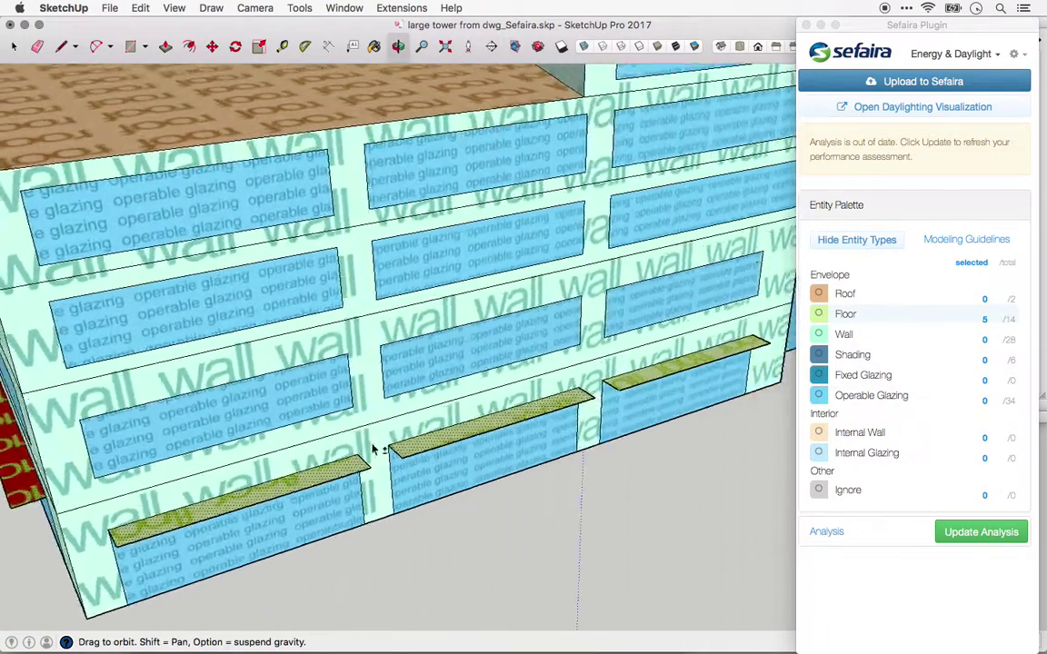
{"action": "left_click", "coordinate": [643, 383], "text": "shift"}
{"action": "right_click", "coordinate": [643, 383]}
{"action": "mouse_move", "coordinate": [688, 610]}
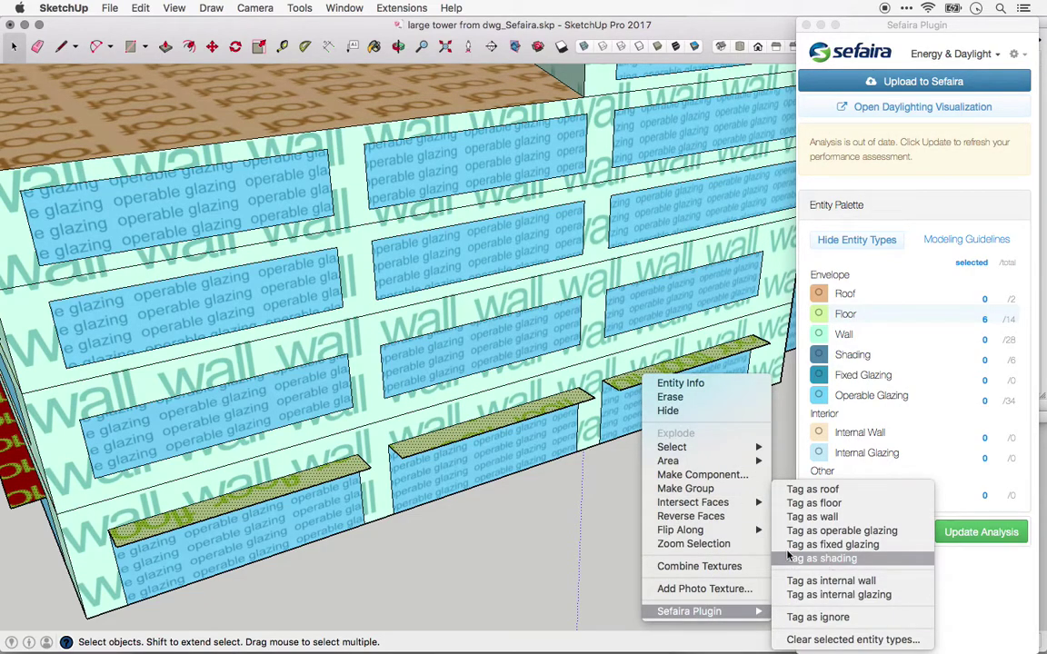
{"action": "left_click", "coordinate": [813, 503]}
{"action": "mouse_move", "coordinate": [618, 411]}
{"action": "middle_mouse_down"}
{"action": "mouse_move", "coordinate": [546, 338]}
{"action": "mouse_move", "coordinate": [511, 406]}
{"action": "mouse_move", "coordinate": [575, 361]}
{"action": "middle_mouse_up"}
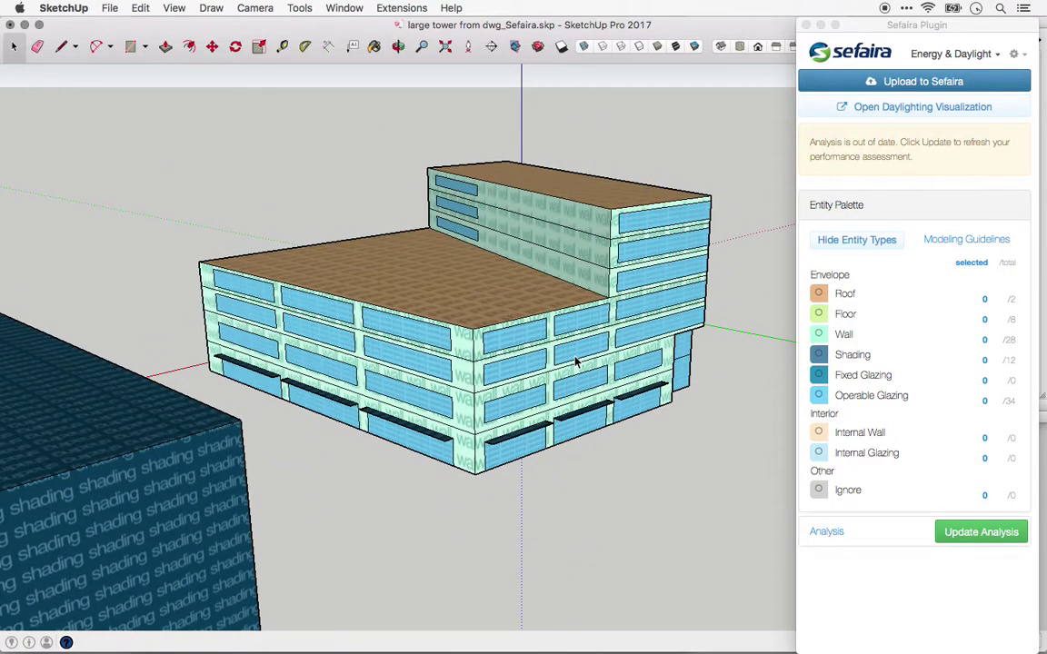